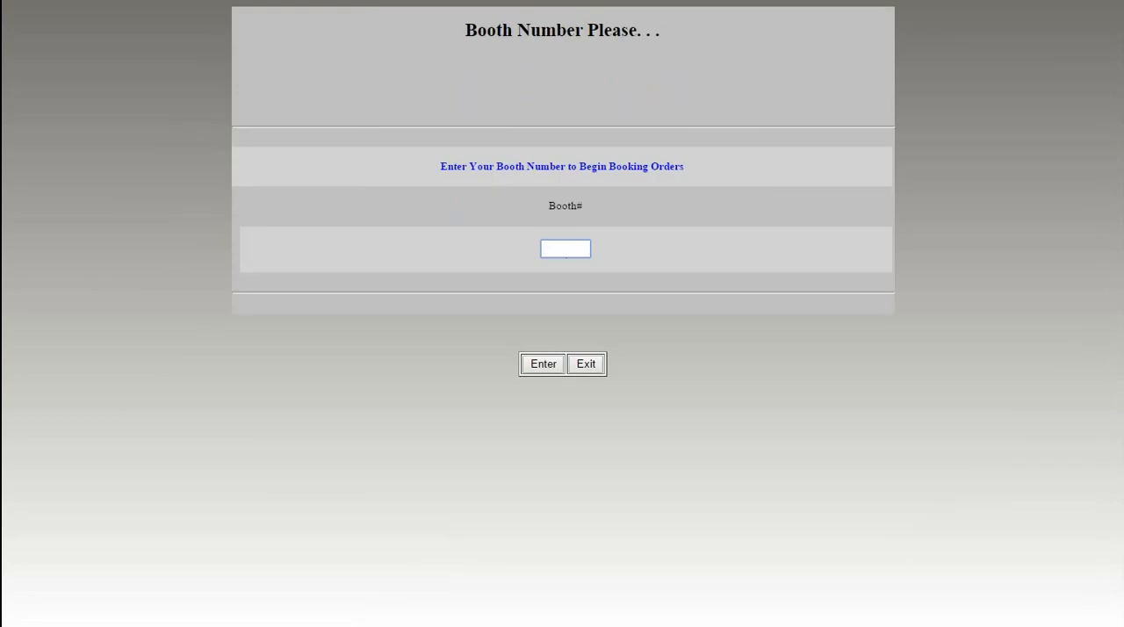
- Enter booth number 3 and start a new booking
{"action": "type", "text": "3"}
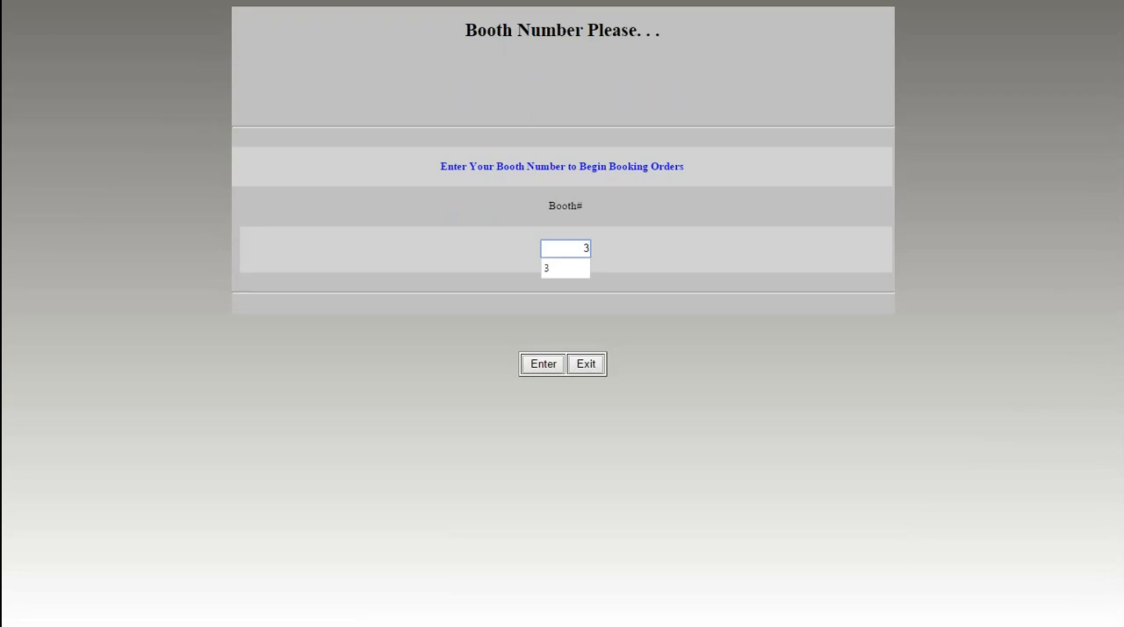
{"action": "key", "text": "Return"}
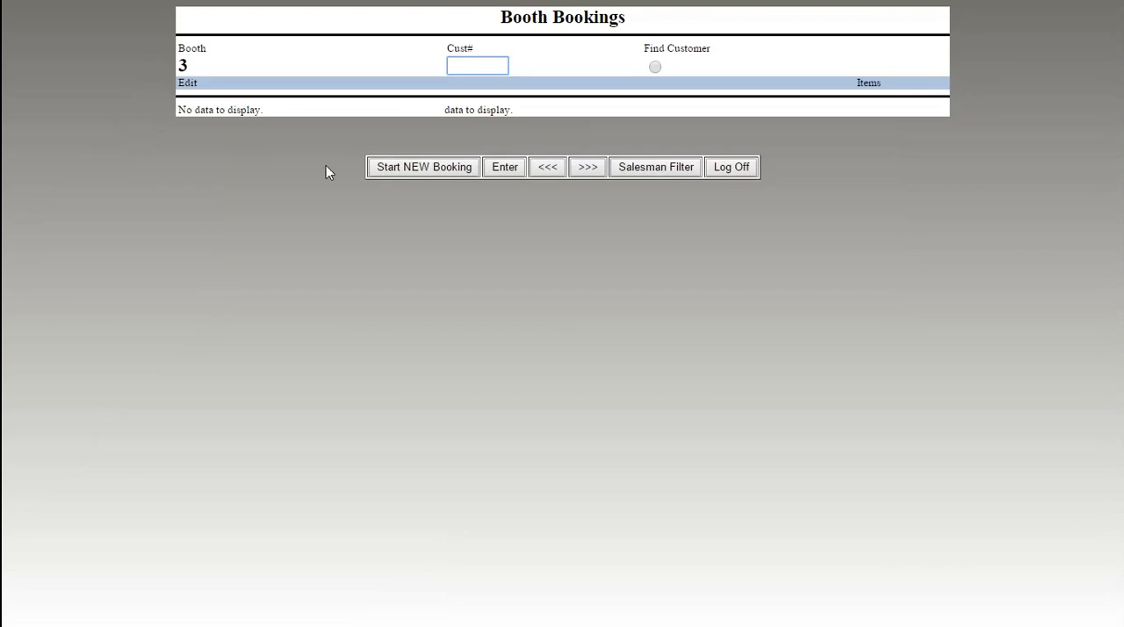
{"action": "left_click", "coordinate": [430, 171]}
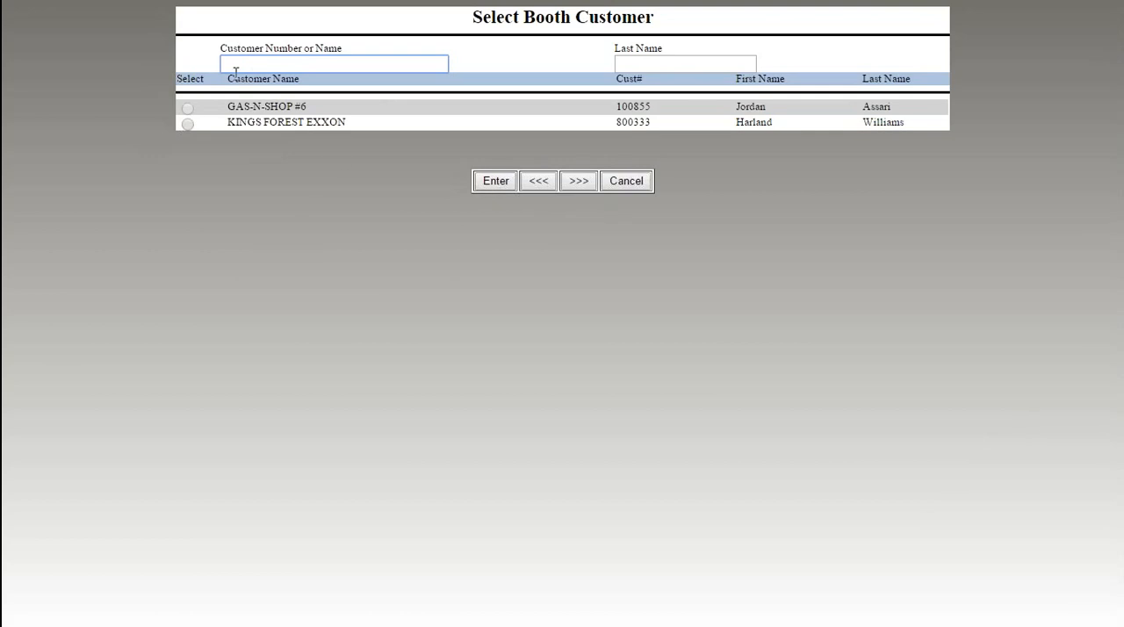
- Look up Kings Forest Exxon by its customer number and choose it as the booking customer
{"action": "type", "text": "k"}
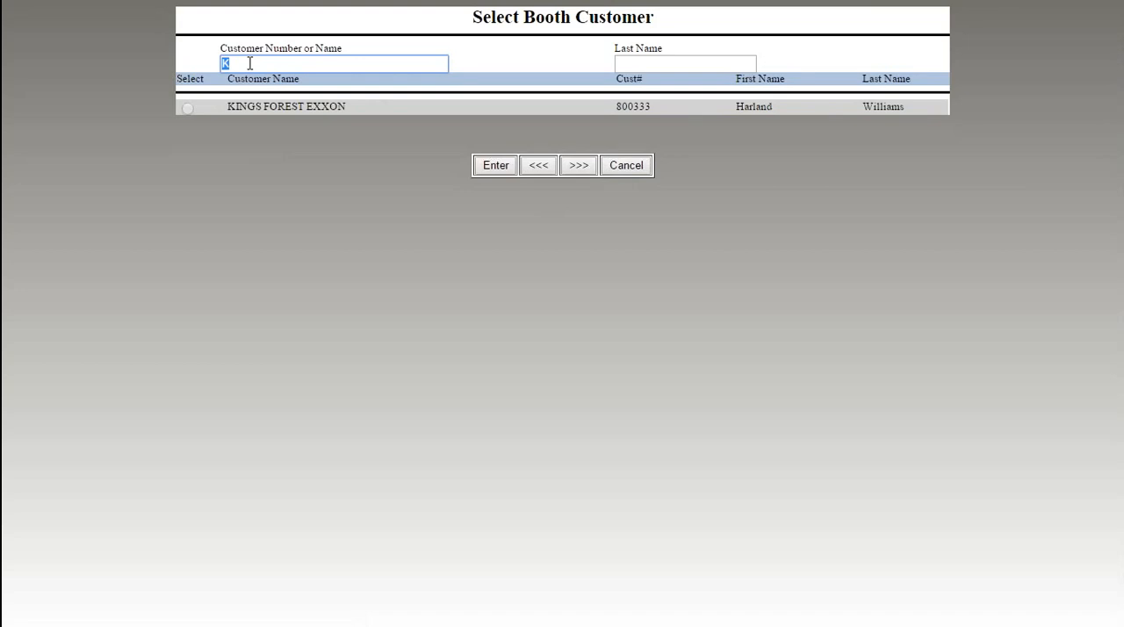
{"action": "key", "text": "BackSpace"}
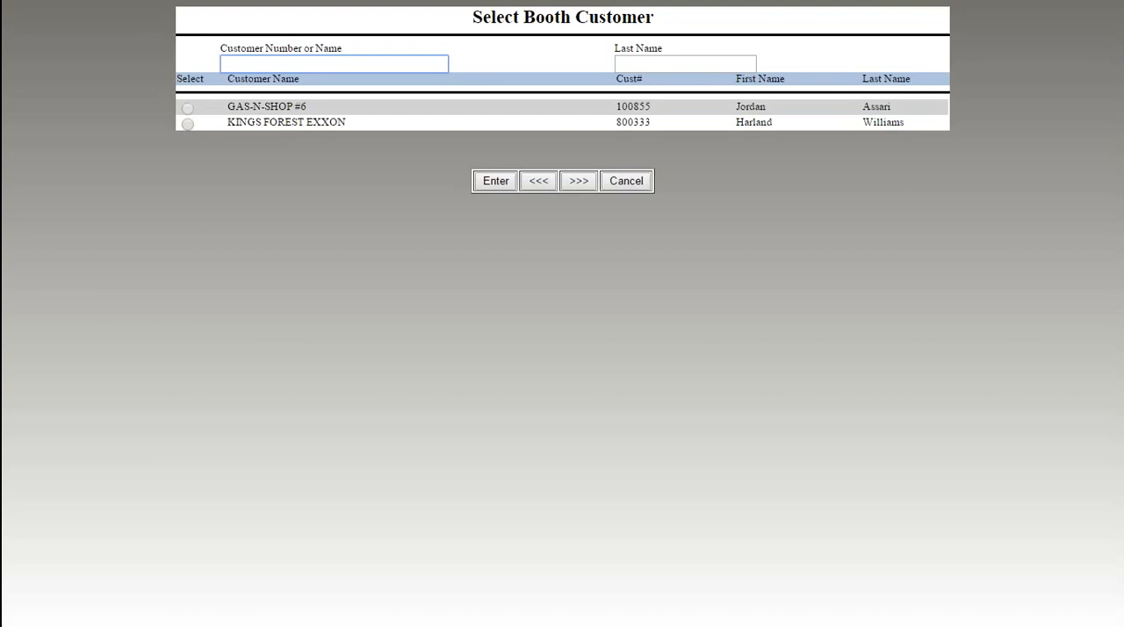
{"action": "type", "text": "80033"}
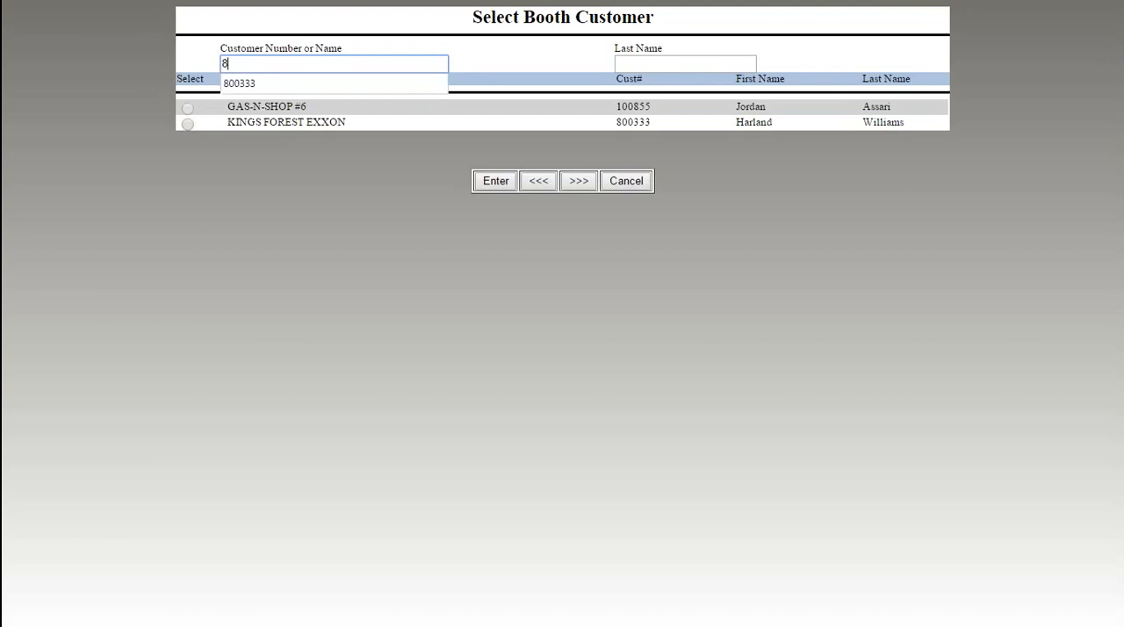
{"action": "type", "text": "3"}
{"action": "key", "text": "Return"}
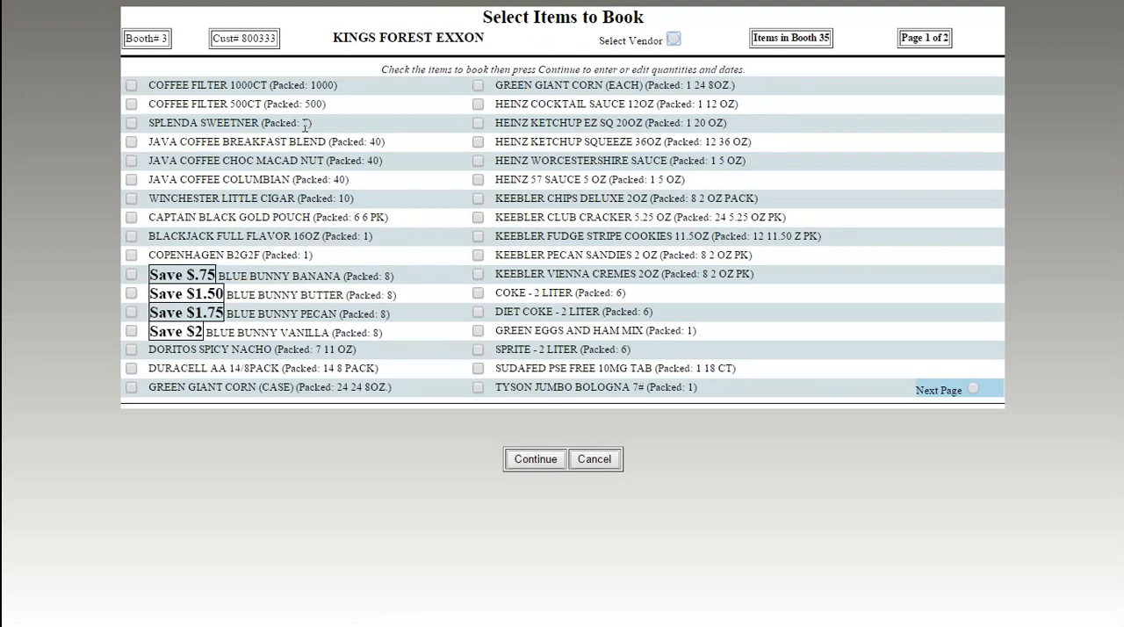
- View the second page of bookable items and return to the first page
{"action": "key", "text": "F11"}
{"action": "left_click", "coordinate": [973, 389]}
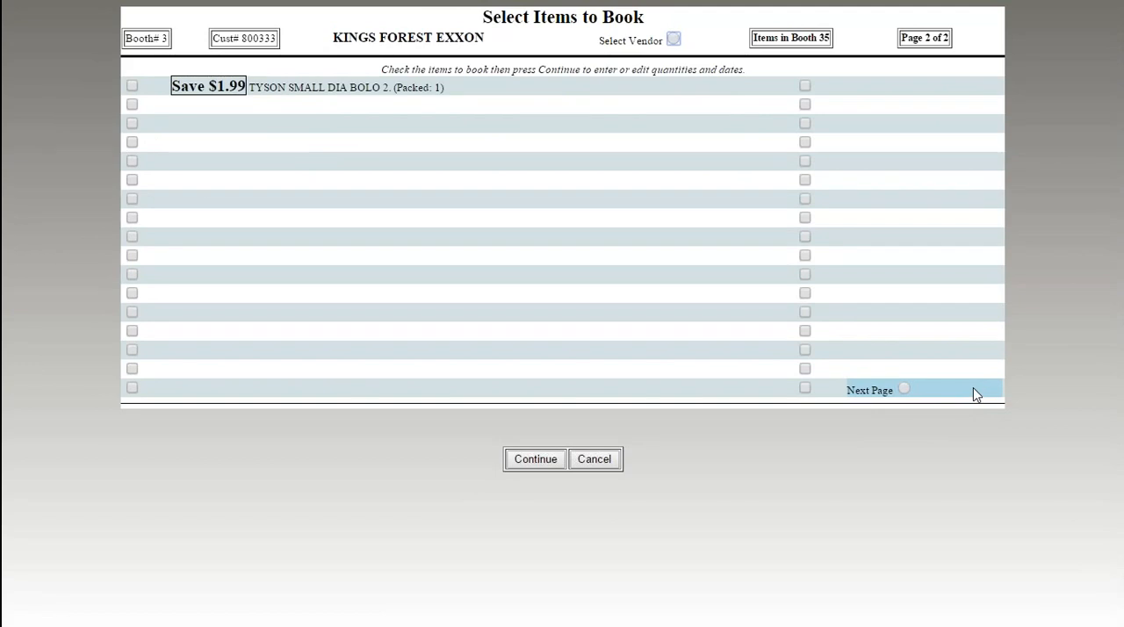
{"action": "left_click", "coordinate": [905, 389]}
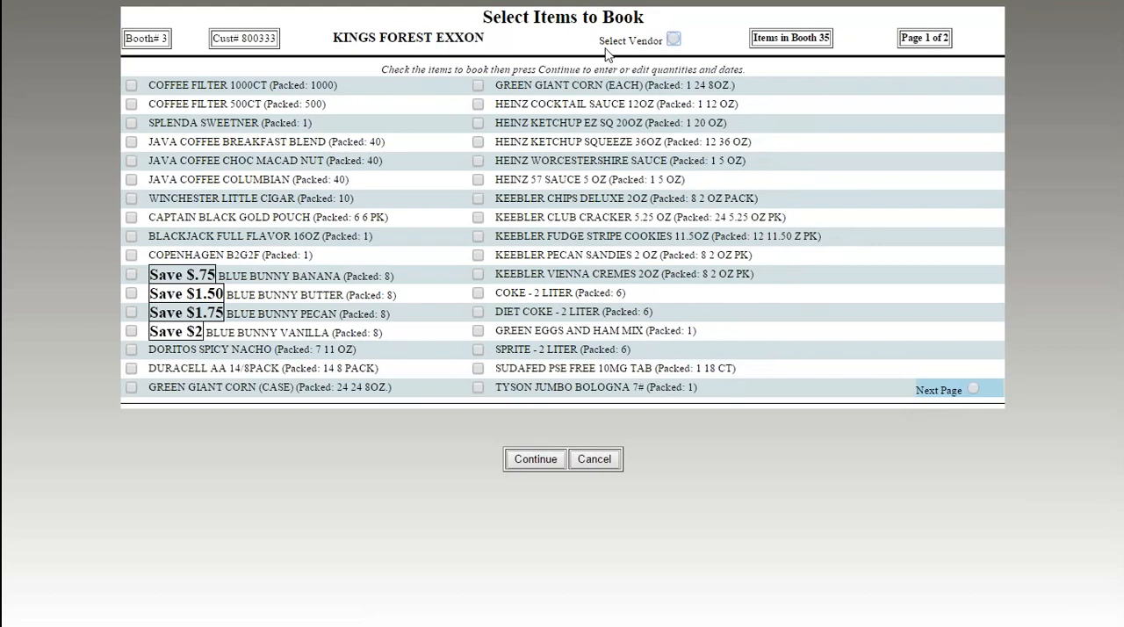
- View only the items of vendor Heinz USA, clear the vendor filter, and page through the full item list again
{"action": "left_click", "coordinate": [673, 41]}
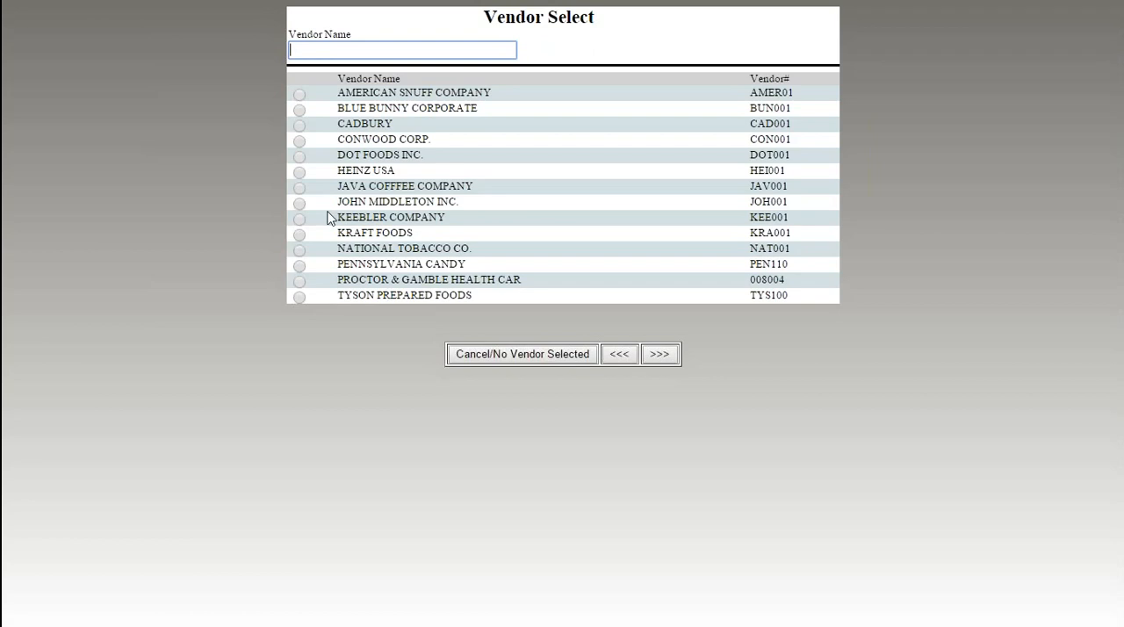
{"action": "left_click", "coordinate": [299, 173]}
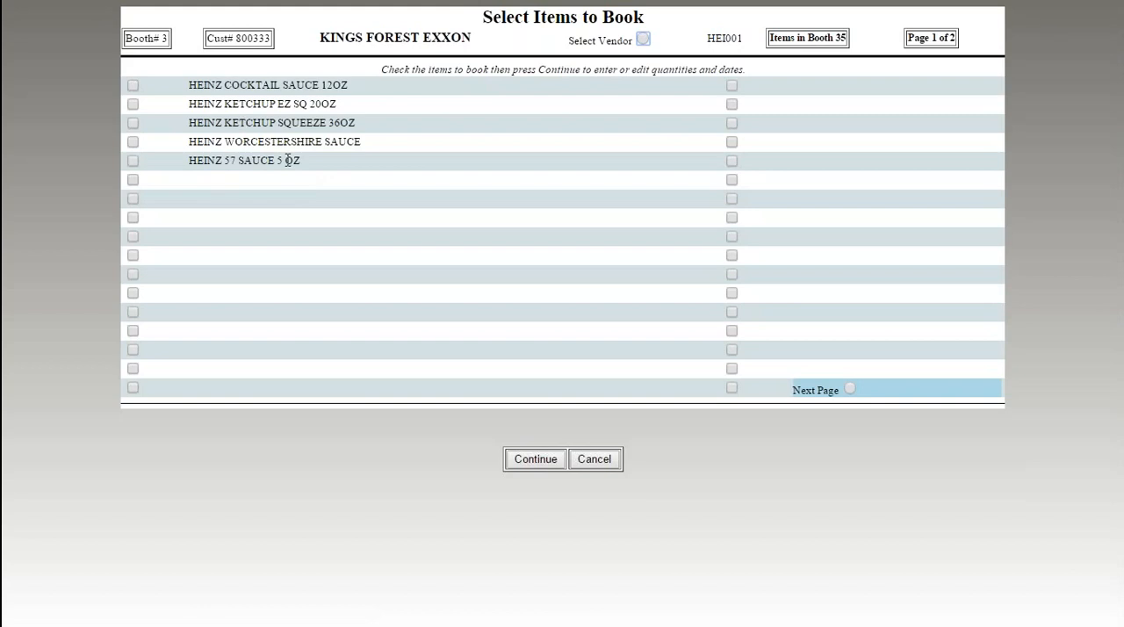
{"action": "left_click", "coordinate": [642, 40]}
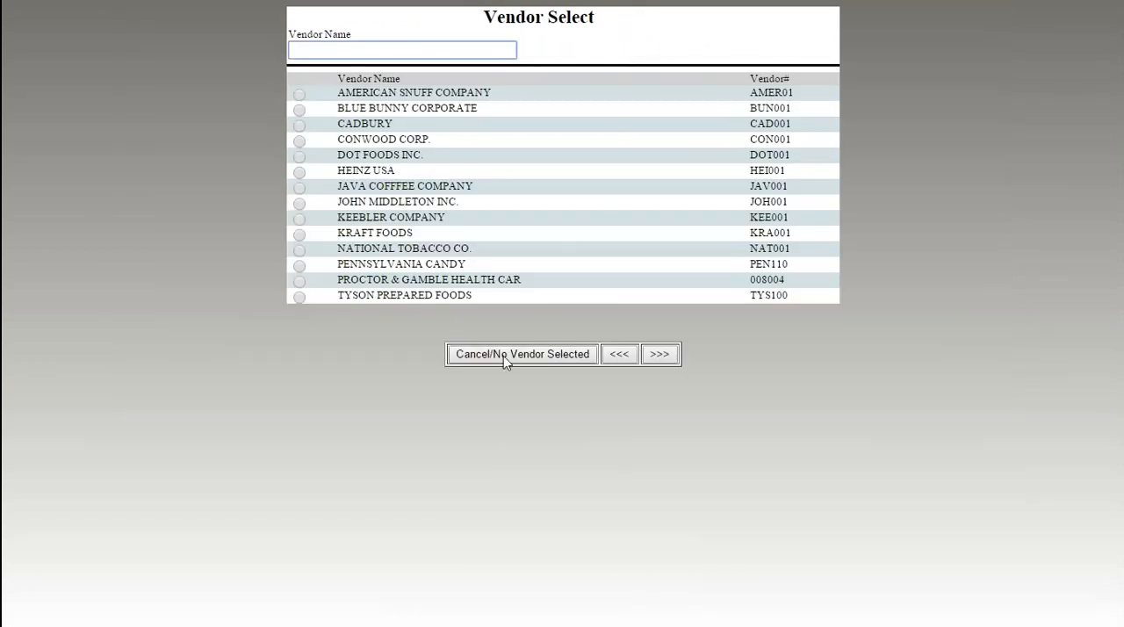
{"action": "left_click", "coordinate": [503, 355]}
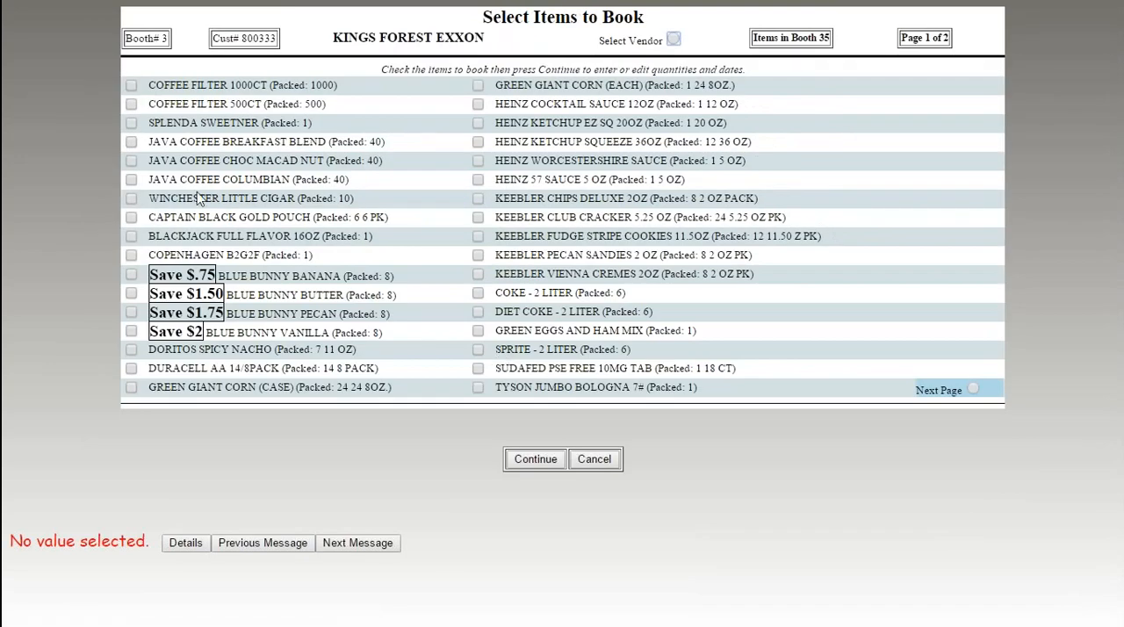
{"action": "left_click", "coordinate": [973, 390]}
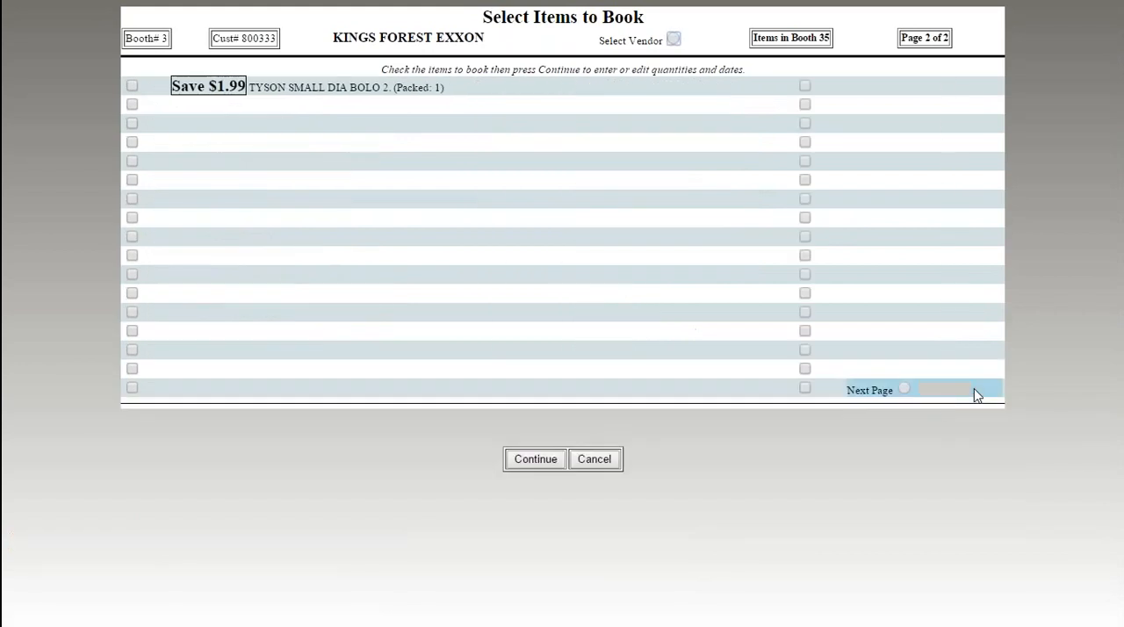
{"action": "left_click", "coordinate": [907, 390]}
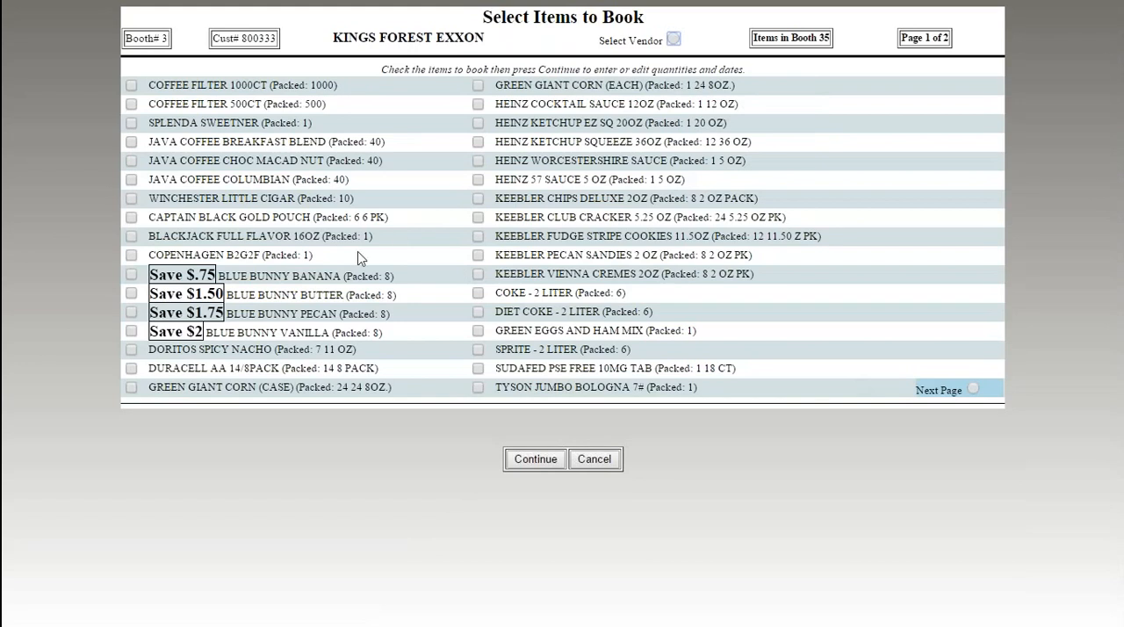
- Select Java Coffee Breakfast Blend, Winchester Little Cigar, Copenhagen B2G2F and Duracell AA 14/8Pack, and continue to quantity entry
{"action": "left_click", "coordinate": [132, 142]}
{"action": "left_click", "coordinate": [132, 198]}
{"action": "left_click", "coordinate": [133, 256]}
{"action": "left_click", "coordinate": [132, 368]}
{"action": "left_click", "coordinate": [536, 460]}
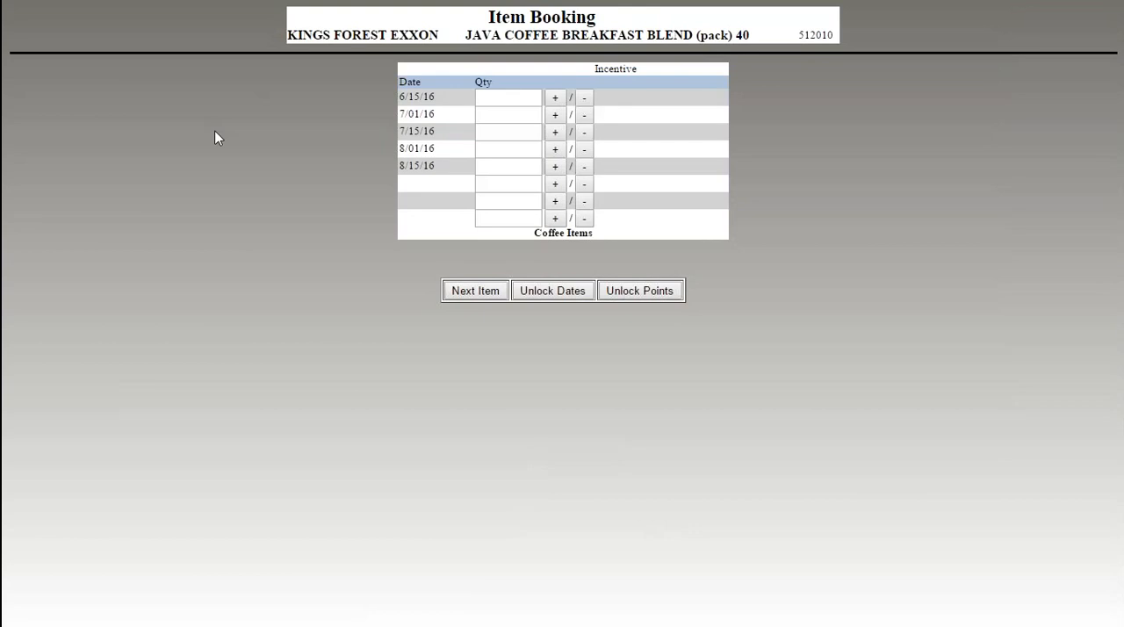
- Book Java Coffee Breakfast Blend with quantities 10 for 7/01/16, 2 for 7/15/16 and 1 for 8/15/16
{"action": "left_click", "coordinate": [556, 133]}
{"action": "left_click", "coordinate": [531, 115]}
{"action": "type", "text": "10"}
{"action": "key", "text": "Tab"}
{"action": "left_click", "coordinate": [555, 165]}
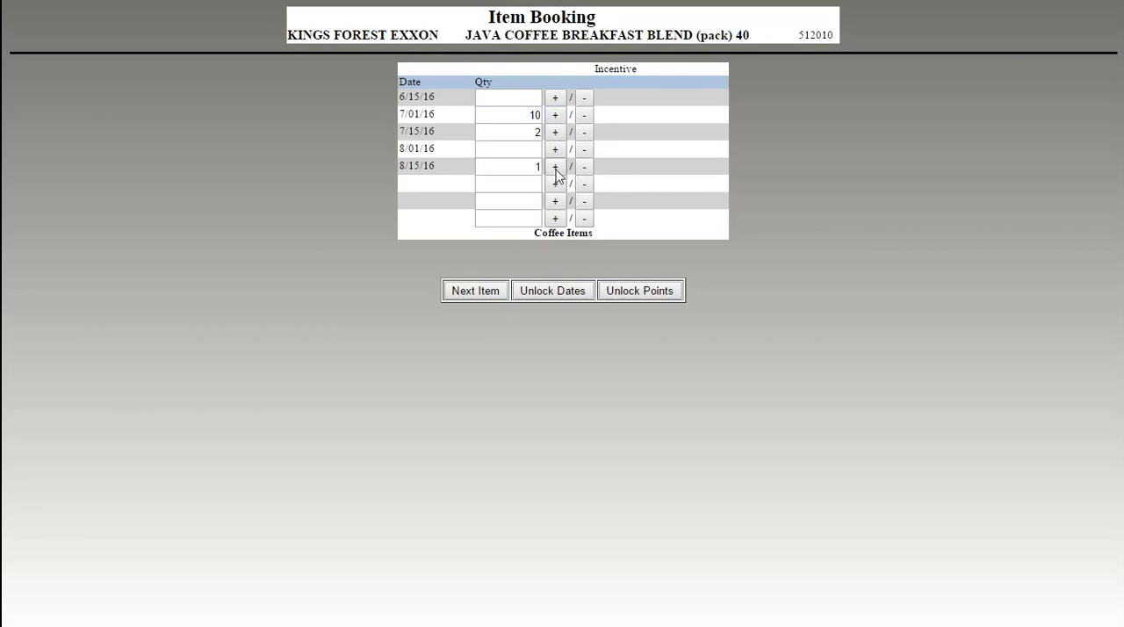
{"action": "left_click", "coordinate": [476, 294]}
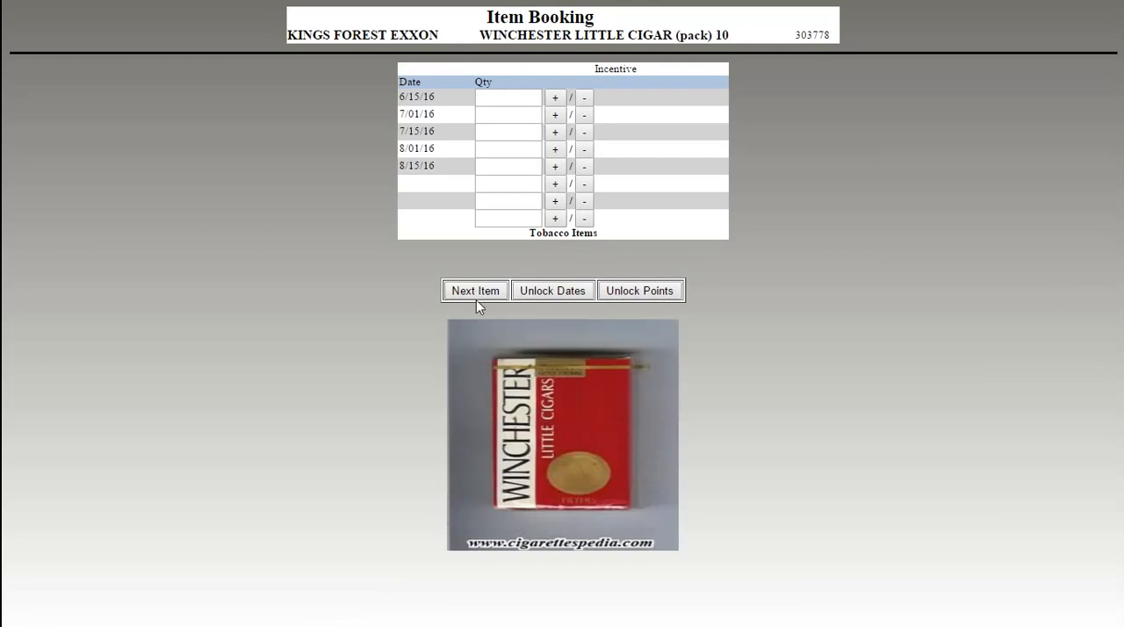
- Book Winchester Little Cigar with quantity 1 each for 6/15/16 and 7/15/16
{"action": "left_click", "coordinate": [555, 132]}
{"action": "left_click", "coordinate": [555, 98]}
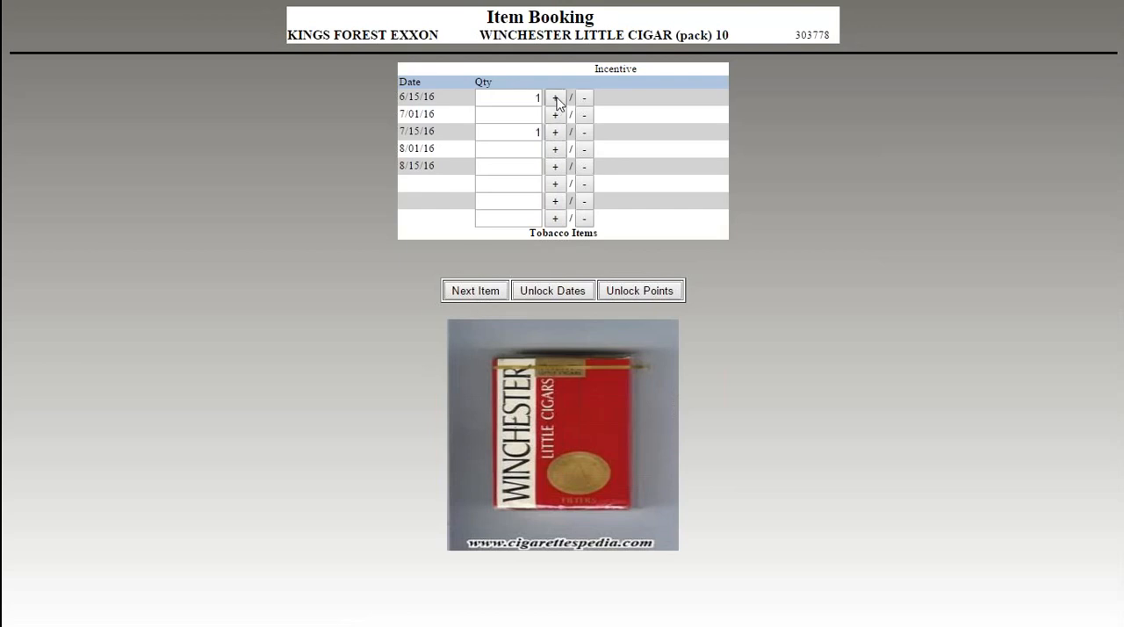
{"action": "left_click", "coordinate": [489, 289]}
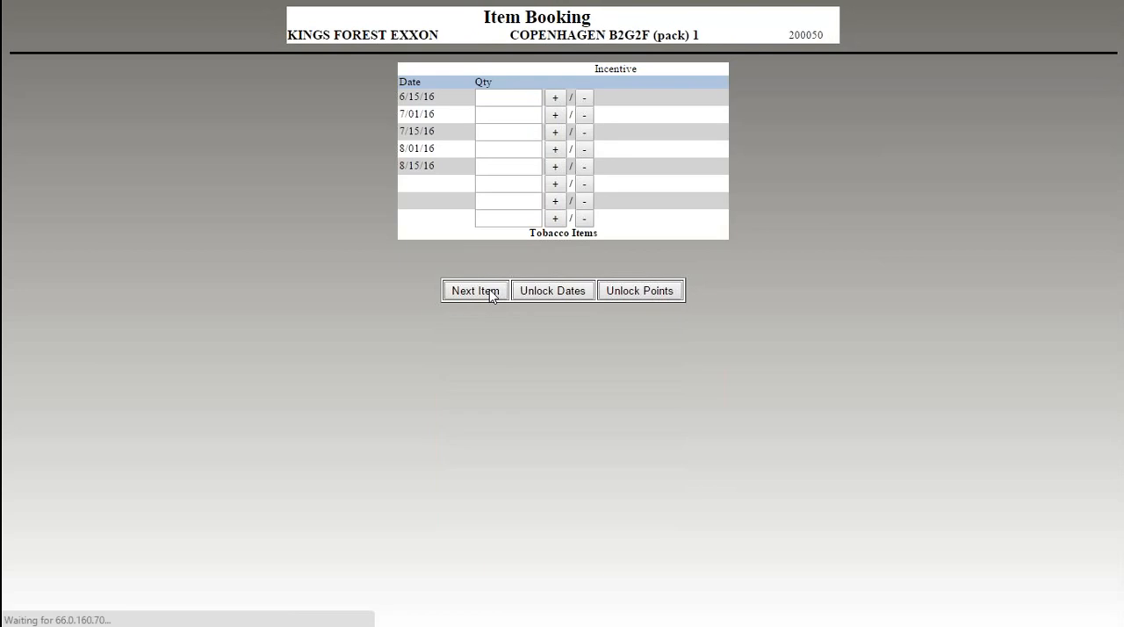
- Book Copenhagen B2G2F with quantity 1 each for 7/01/16 and 8/01/16
{"action": "left_click", "coordinate": [555, 149]}
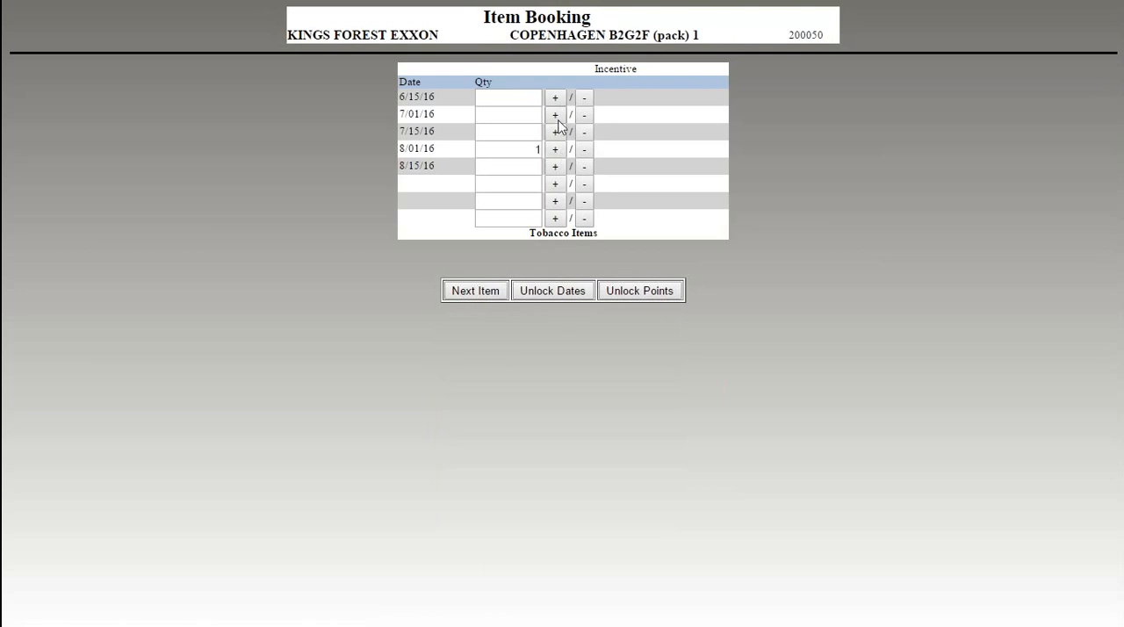
{"action": "left_click", "coordinate": [556, 117]}
{"action": "left_click", "coordinate": [497, 295]}
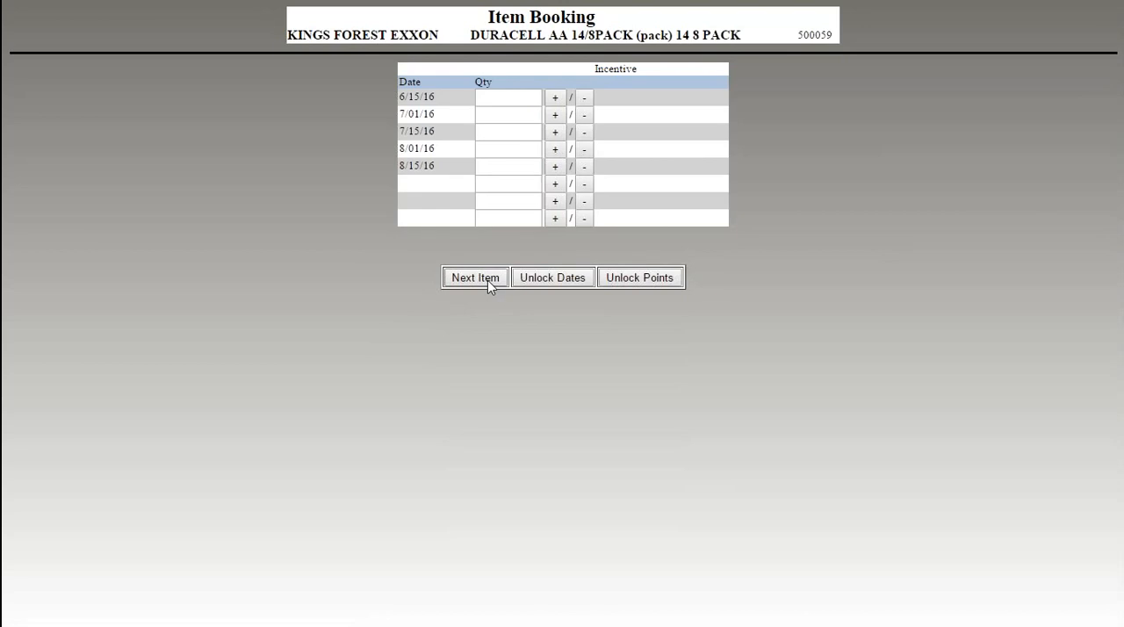
- Book Duracell AA 14/8Pack with quantity 1 for 7/01/16 and 3 for 7/15/16, and go on to the order summary
{"action": "left_click", "coordinate": [555, 117]}
{"action": "left_click", "coordinate": [555, 133]}
{"action": "double_click", "coordinate": [555, 133]}
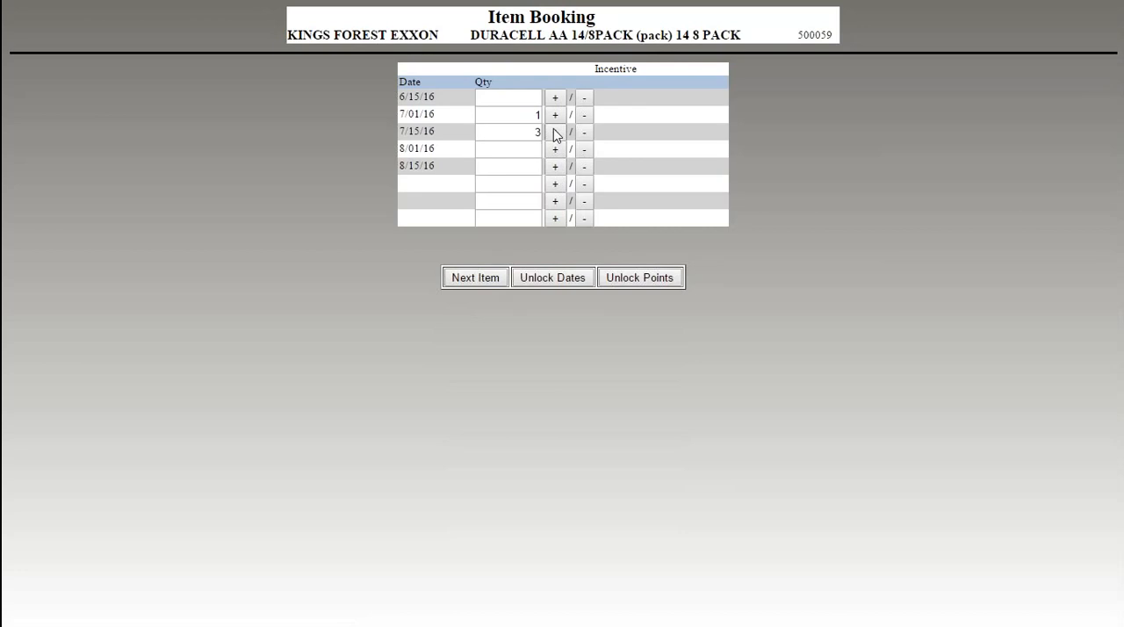
{"action": "left_click", "coordinate": [487, 278]}
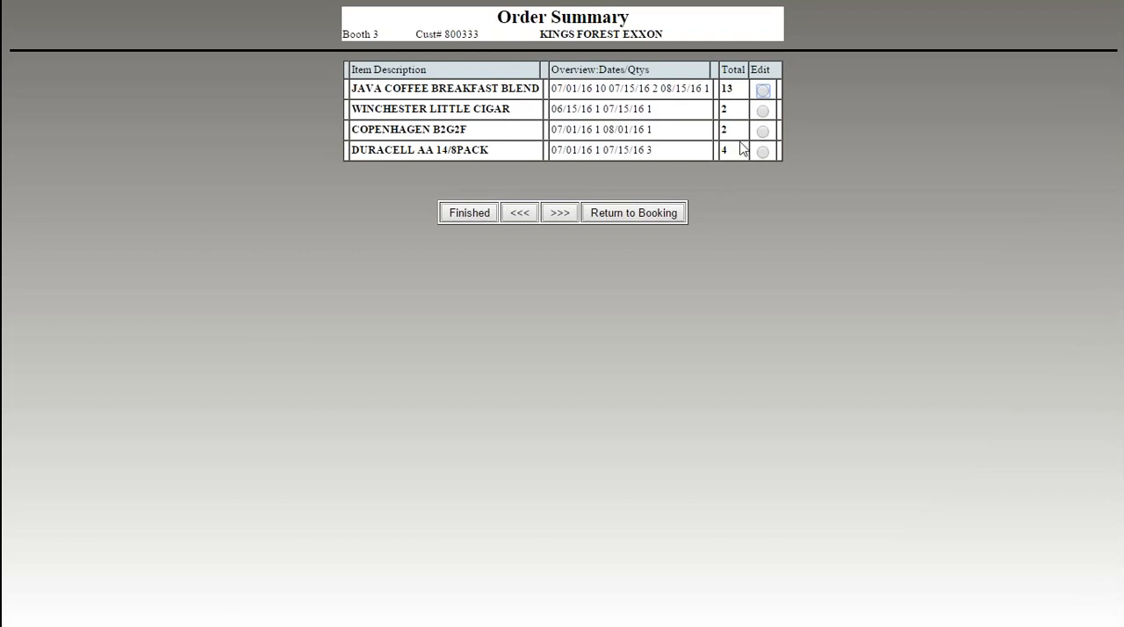
- Return to the item selection and add Heinz Ketchup Squeeze 36OZ and Keebler Club Cracker 5.25 OZ for booking
{"action": "left_click", "coordinate": [614, 220]}
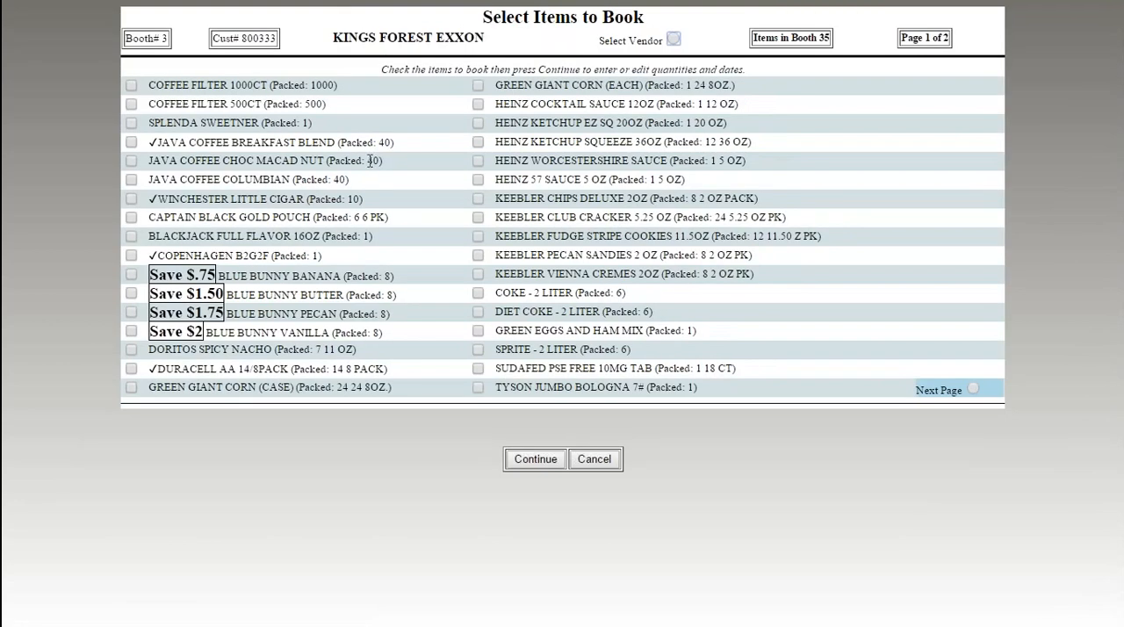
{"action": "double_click", "coordinate": [154, 143]}
{"action": "left_click", "coordinate": [163, 203]}
{"action": "double_click", "coordinate": [157, 198]}
{"action": "double_click", "coordinate": [161, 254]}
{"action": "left_click", "coordinate": [477, 143]}
{"action": "left_click", "coordinate": [477, 217]}
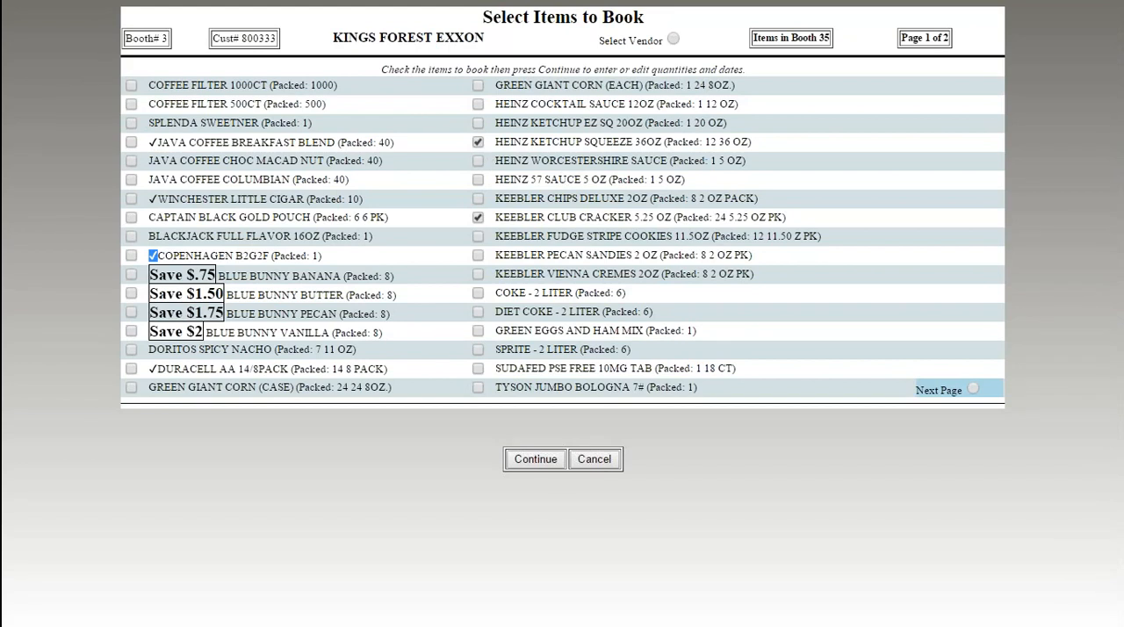
{"action": "left_click", "coordinate": [543, 464]}
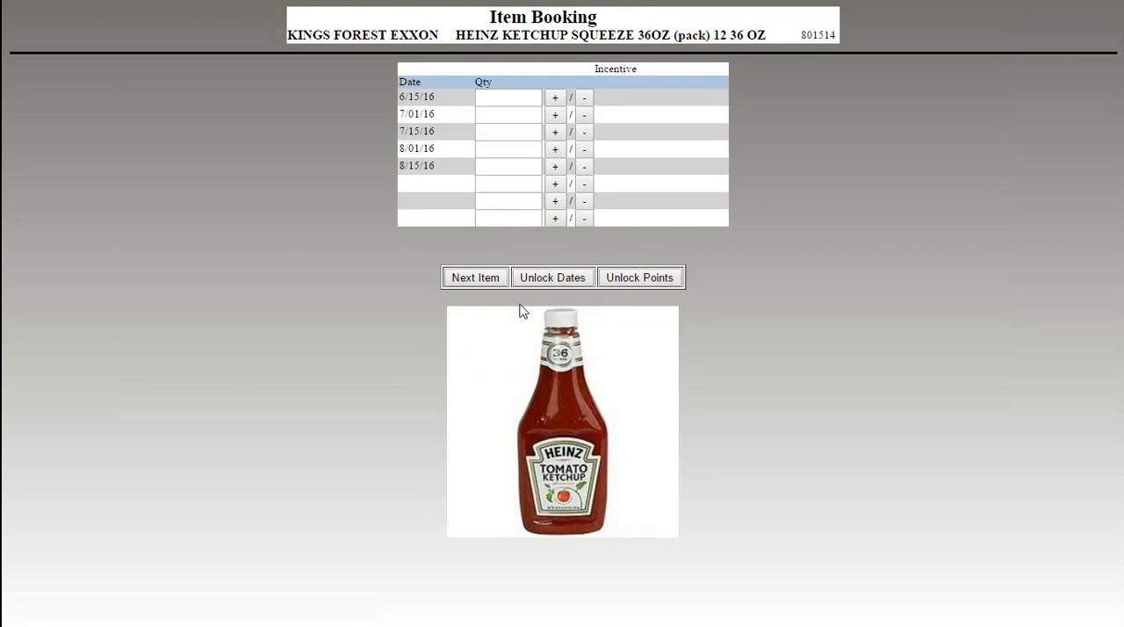
- Book Heinz Ketchup Squeeze 36OZ with quantity 2 for 7/01/16, 0 for 7/15/16 and 1 for 8/15/16
{"action": "left_click", "coordinate": [555, 166]}
{"action": "left_click", "coordinate": [555, 131]}
{"action": "left_click", "coordinate": [584, 132]}
{"action": "left_click", "coordinate": [501, 116]}
{"action": "type", "text": "2"}
{"action": "key", "text": "F11"}
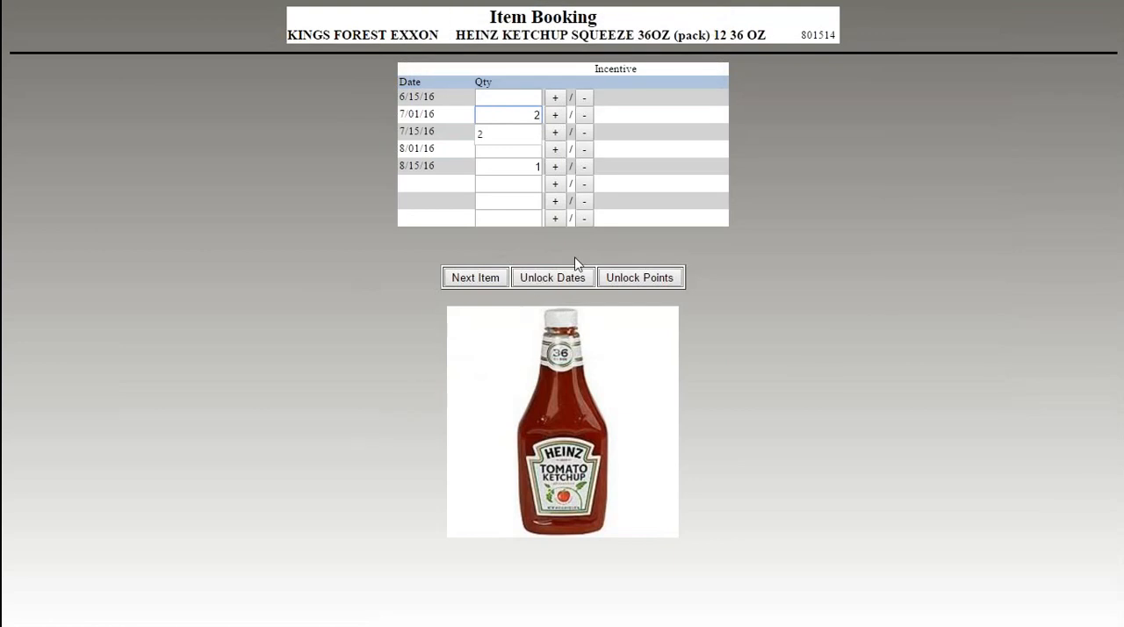
{"action": "key", "text": "Tab"}
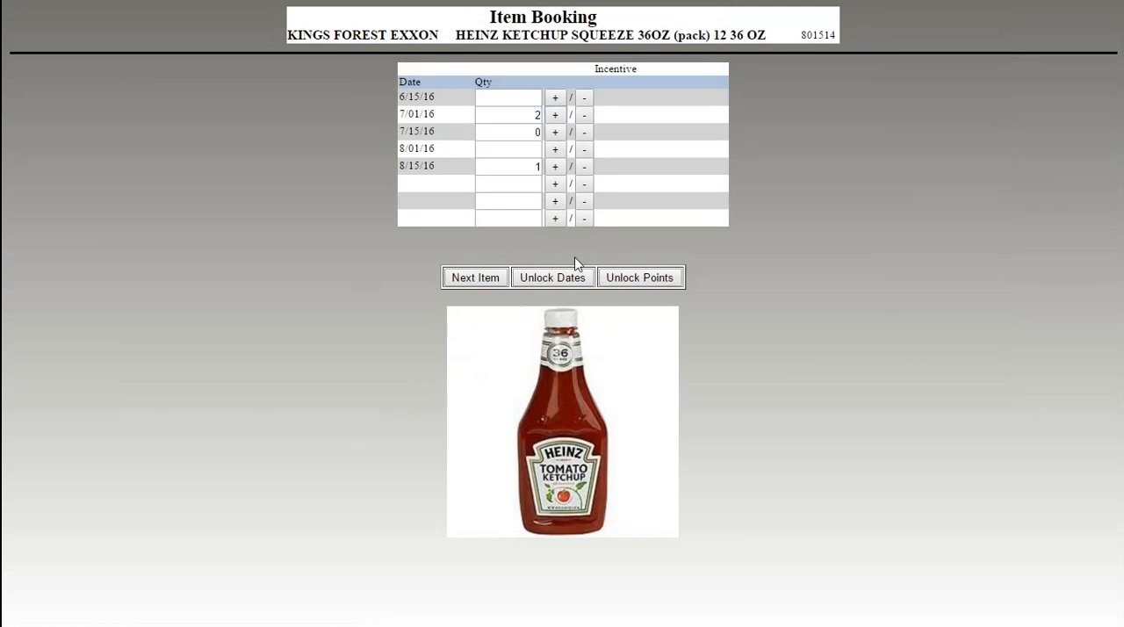
{"action": "left_click", "coordinate": [475, 277]}
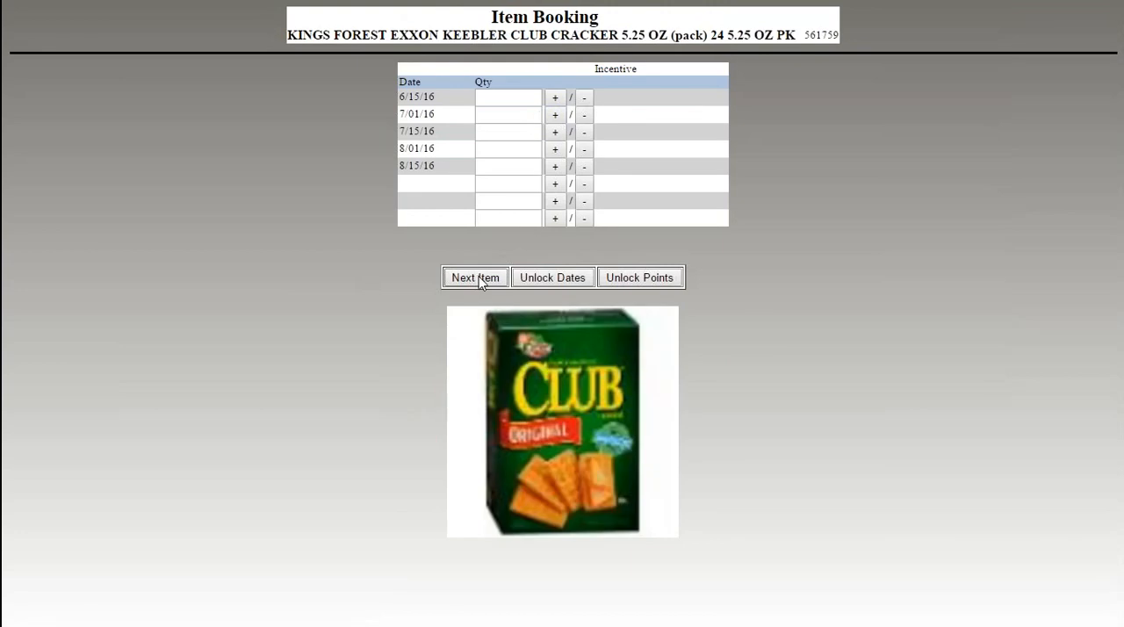
- Skip Keebler Club Cracker without entering a quantity and finish the Kings Forest Exxon order
{"action": "left_click", "coordinate": [479, 277]}
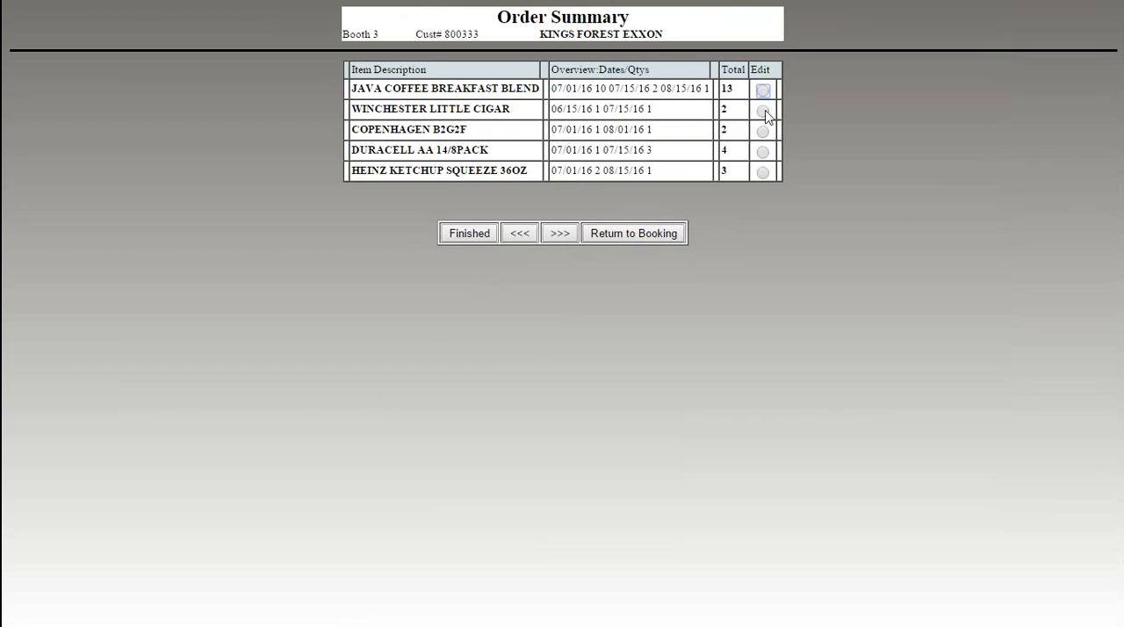
{"action": "left_click", "coordinate": [471, 235]}
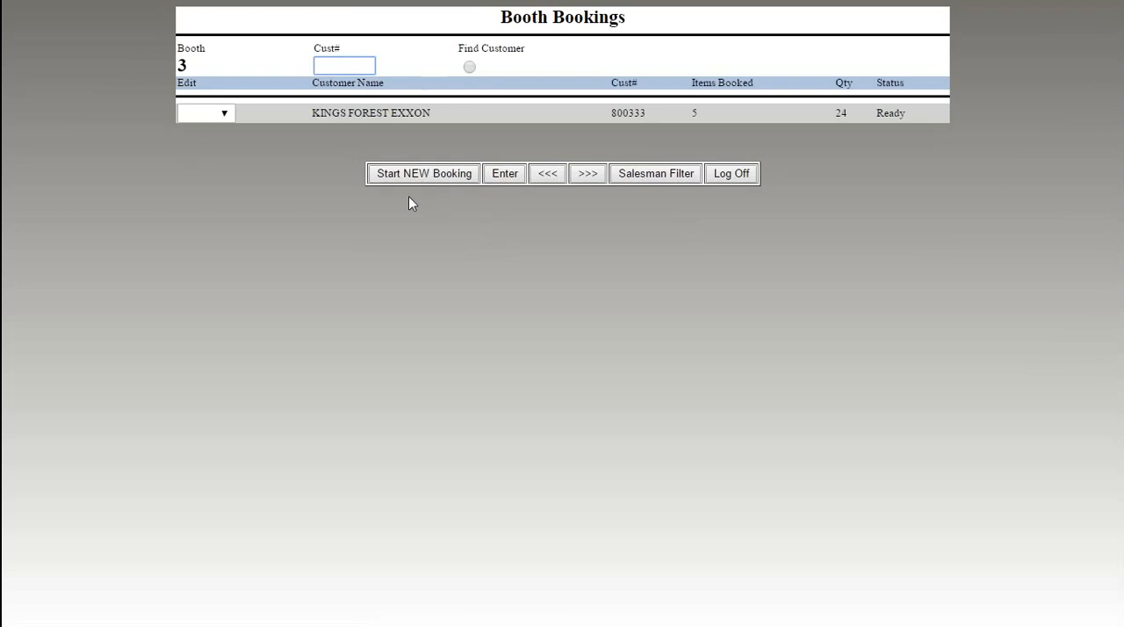
- Reopen the Kings Forest Exxon booking for editing, cancel the item selection, and finish the order without changes
{"action": "left_click", "coordinate": [225, 115]}
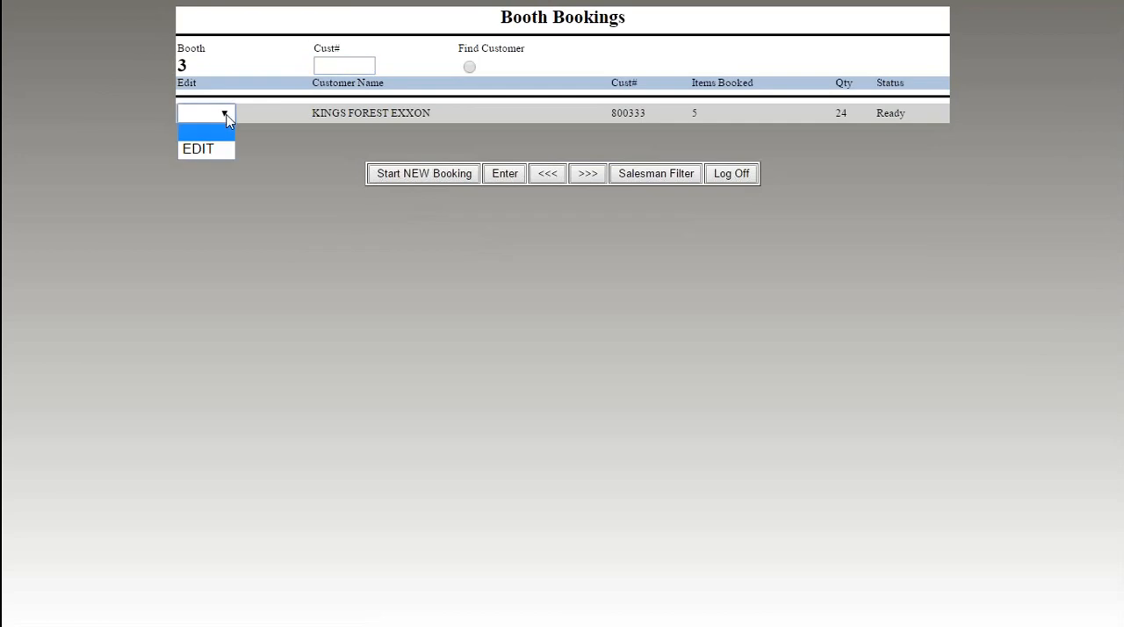
{"action": "left_click", "coordinate": [216, 151]}
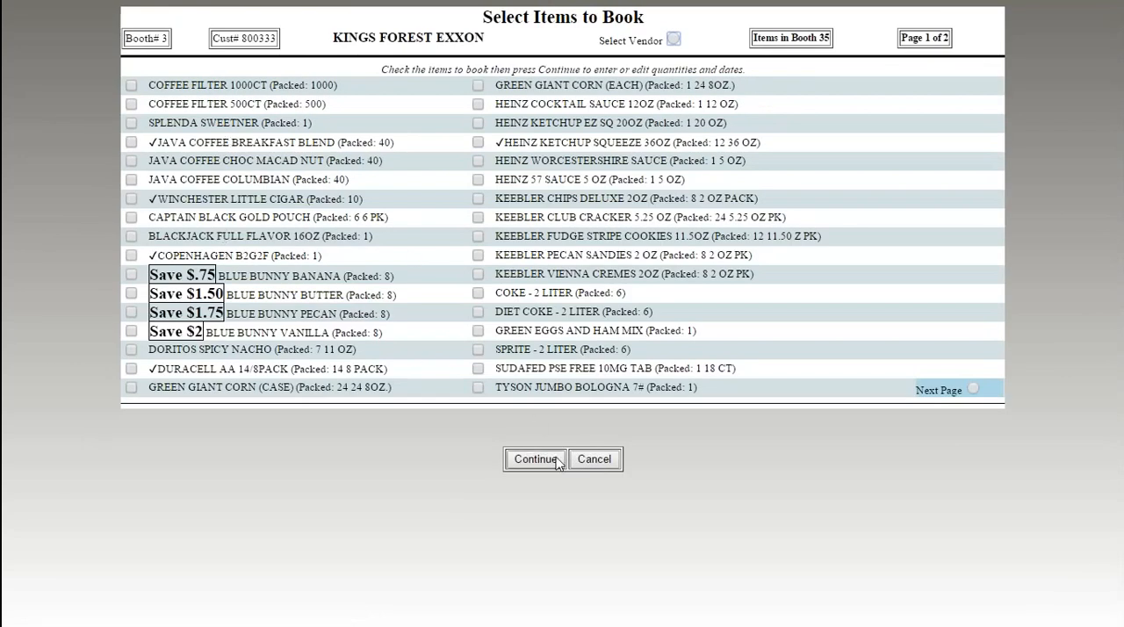
{"action": "left_click", "coordinate": [600, 468]}
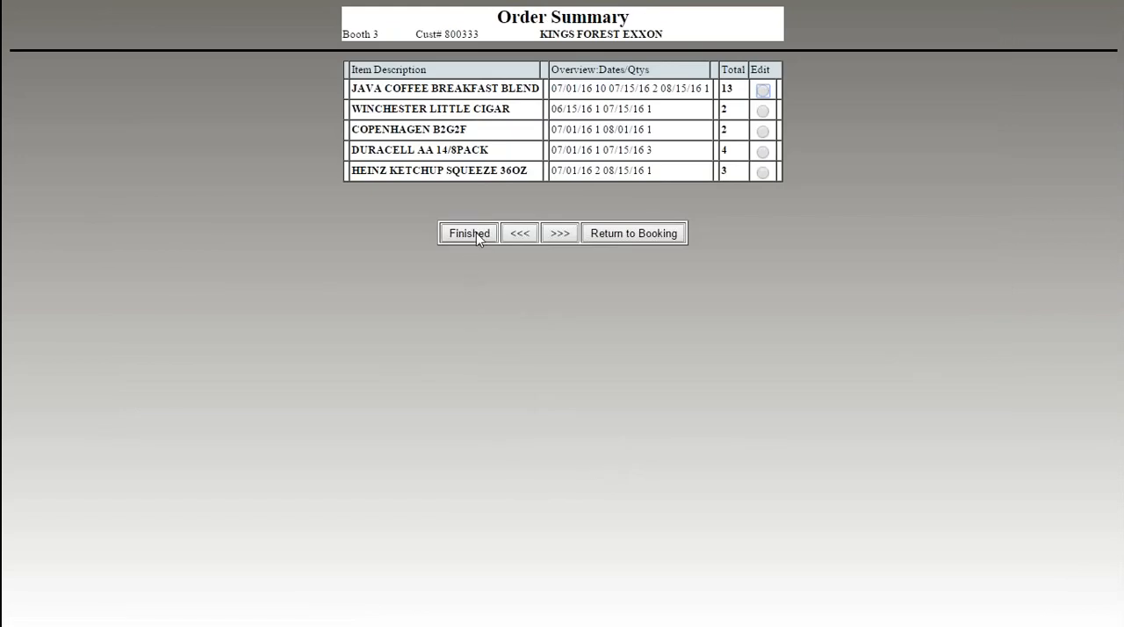
{"action": "left_click", "coordinate": [476, 234]}
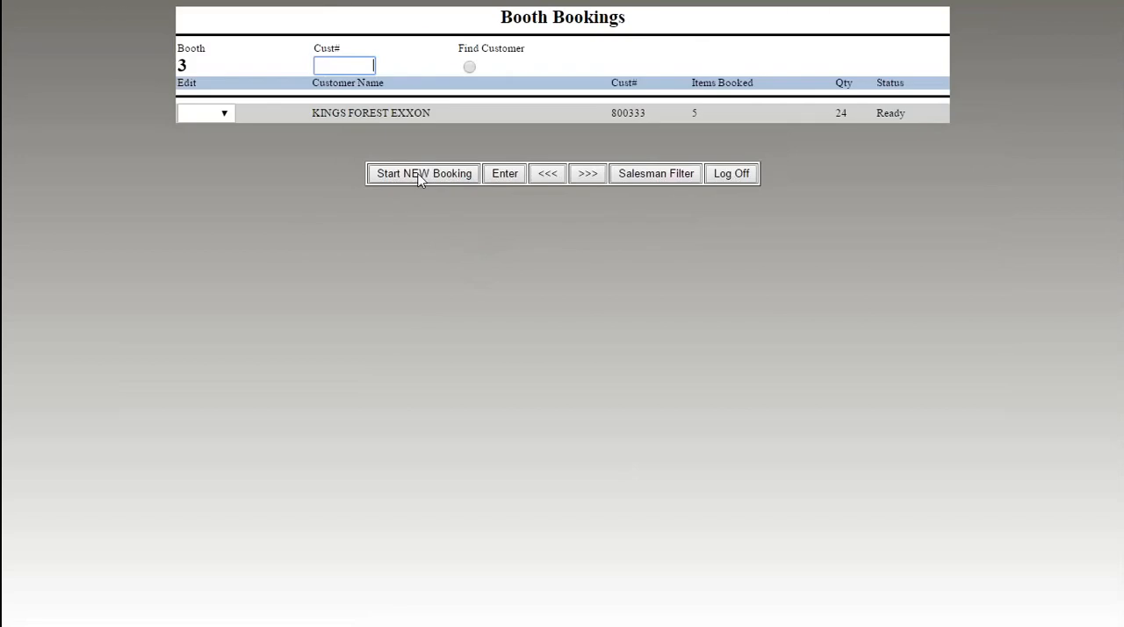
- Start a new booking for Gas-N-Shop #6 with Green Giant Corn (Each), Heinz Cocktail Sauce 12OZ and Heinz Ketchup Squeeze 36OZ
{"action": "left_click", "coordinate": [420, 174]}
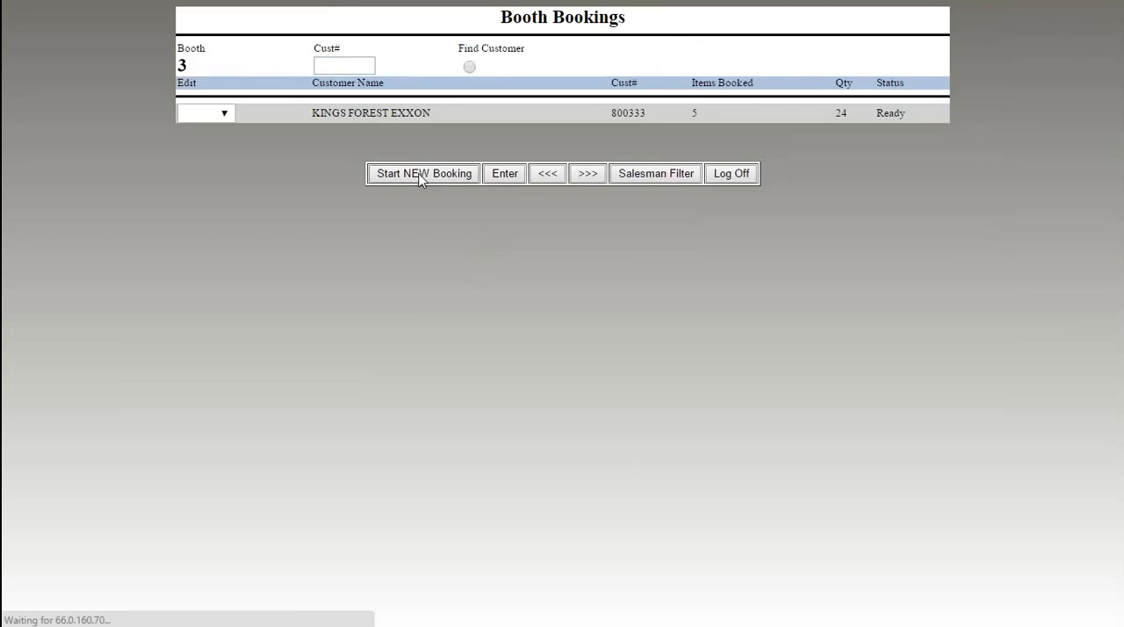
{"action": "left_click", "coordinate": [187, 108]}
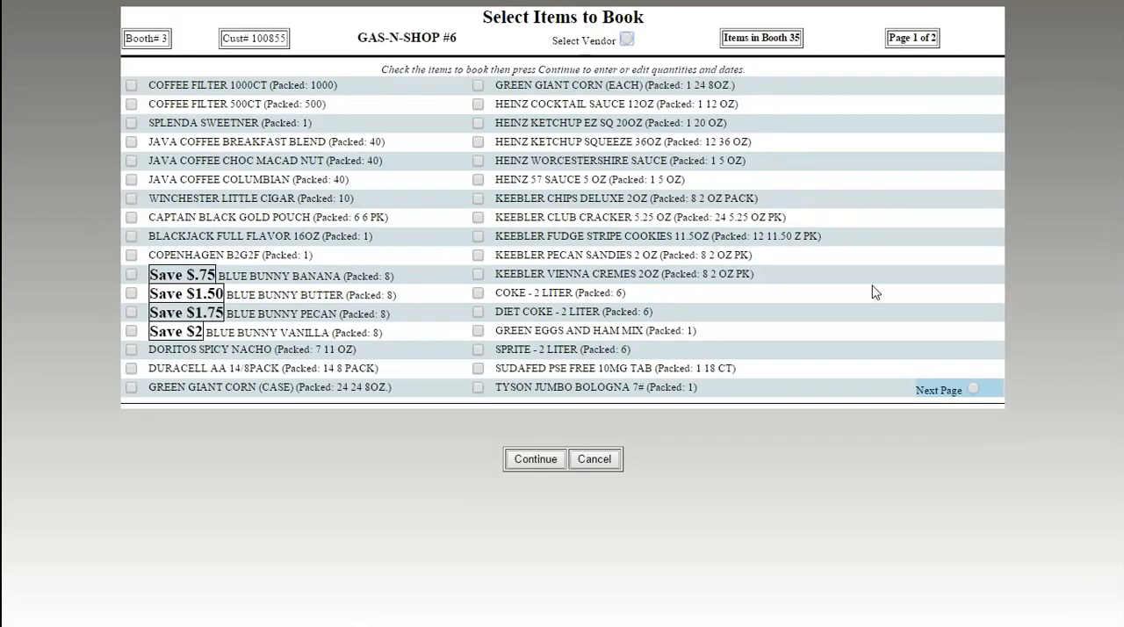
{"action": "left_click", "coordinate": [478, 141]}
{"action": "left_click", "coordinate": [478, 104]}
{"action": "left_click", "coordinate": [478, 86]}
{"action": "left_click", "coordinate": [551, 460]}
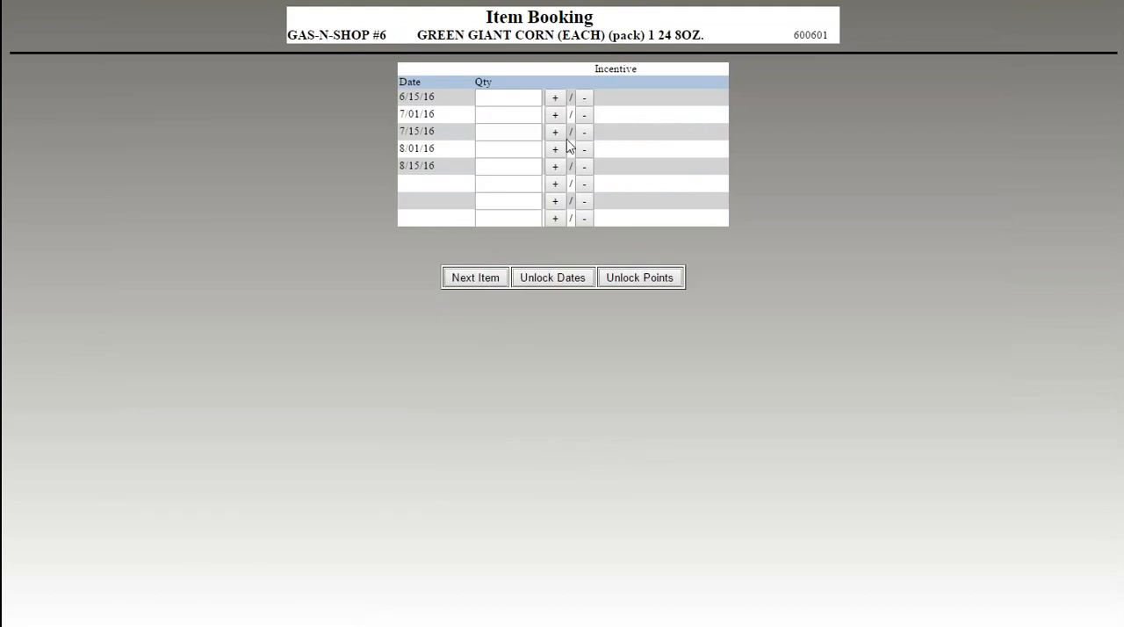
- Book quantity 1 of Green Giant Corn and Heinz Cocktail Sauce 12OZ for 8/01/16, and 1 Heinz Ketchup Squeeze 36OZ for 7/15/16
{"action": "left_click", "coordinate": [554, 150]}
{"action": "left_click", "coordinate": [489, 277]}
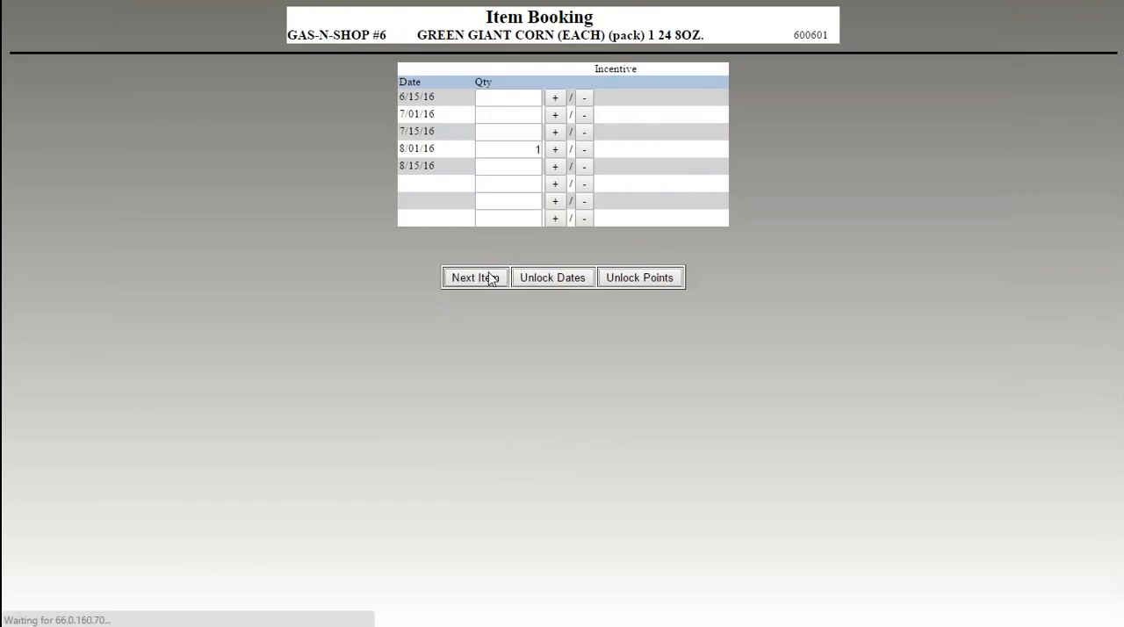
{"action": "left_click", "coordinate": [554, 149]}
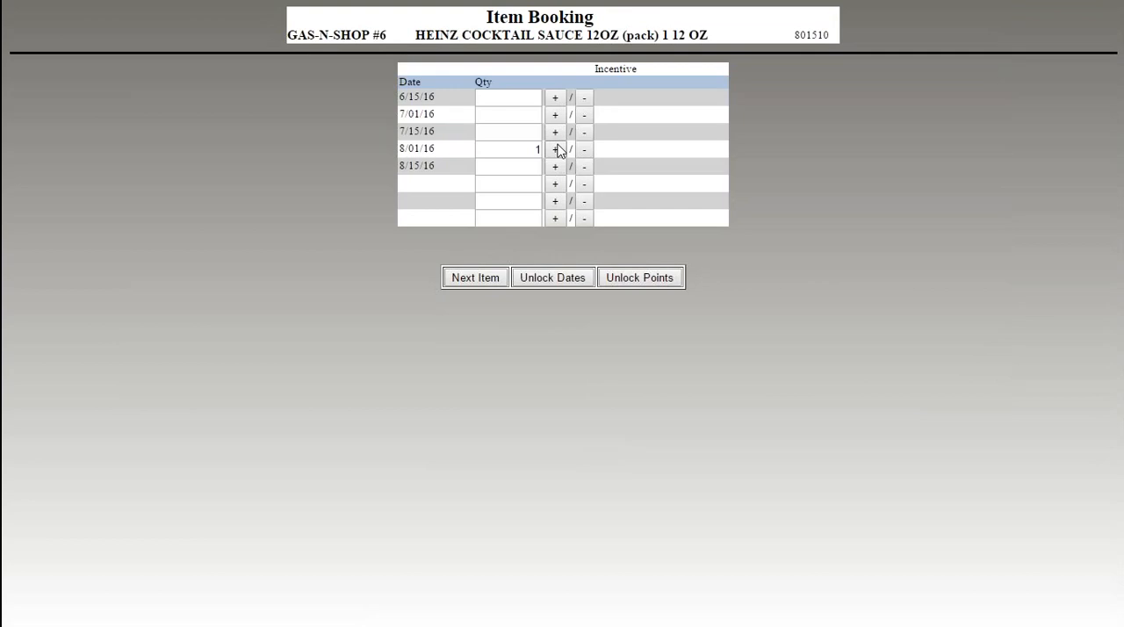
{"action": "left_click", "coordinate": [475, 277]}
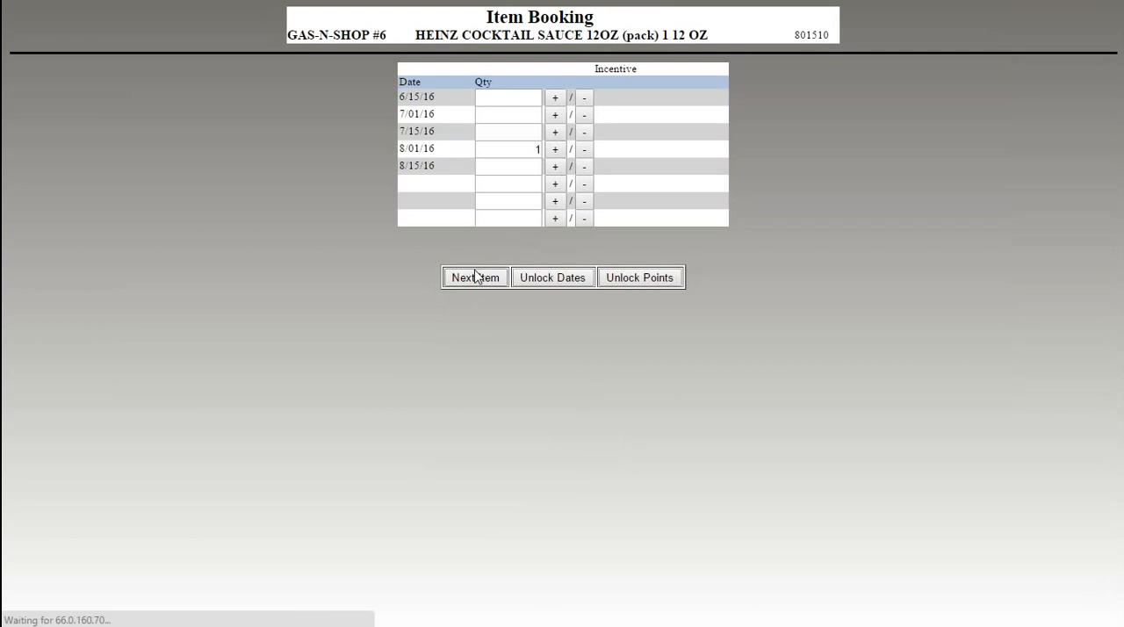
{"action": "left_click", "coordinate": [558, 131]}
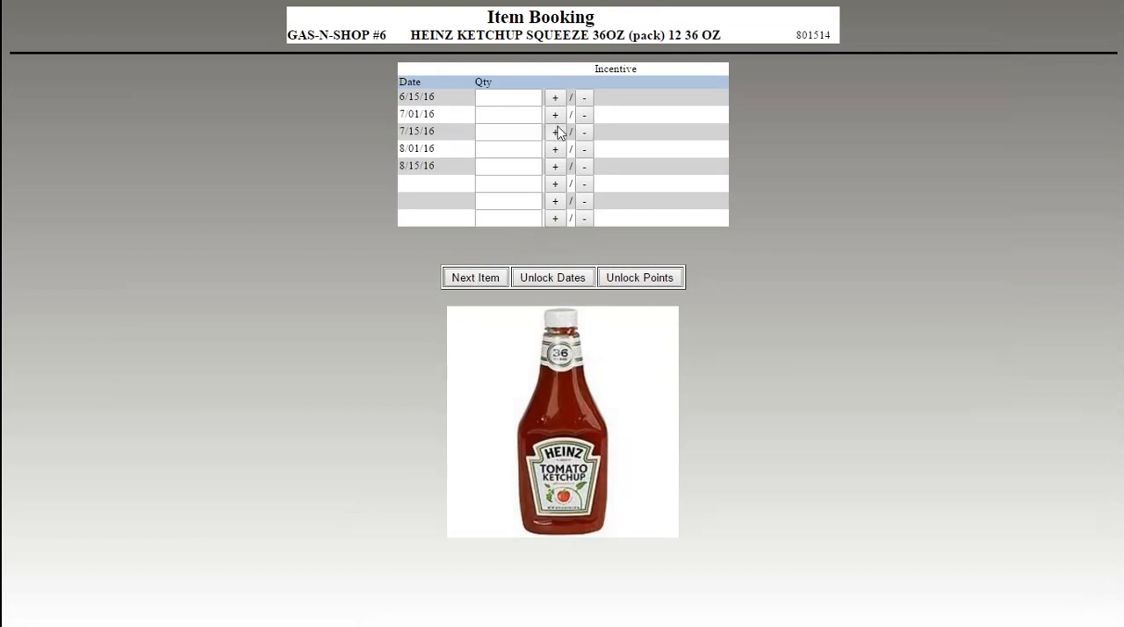
{"action": "left_click", "coordinate": [474, 279]}
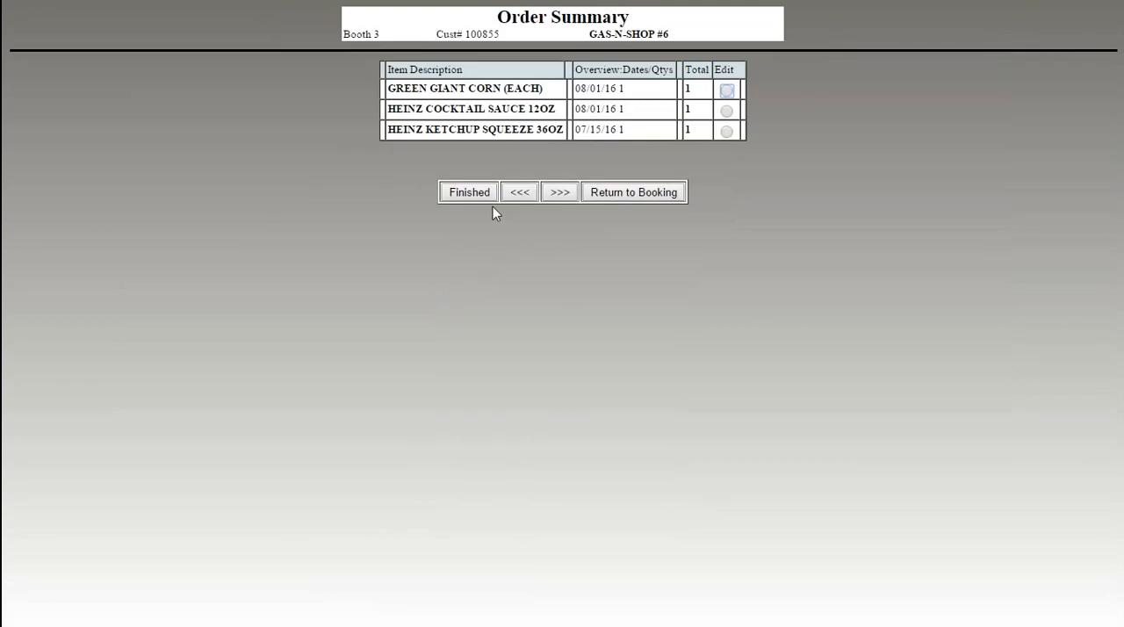
- Return from the order summary to the item selection to review the booked items, and continue without selecting more
{"action": "left_click", "coordinate": [593, 192]}
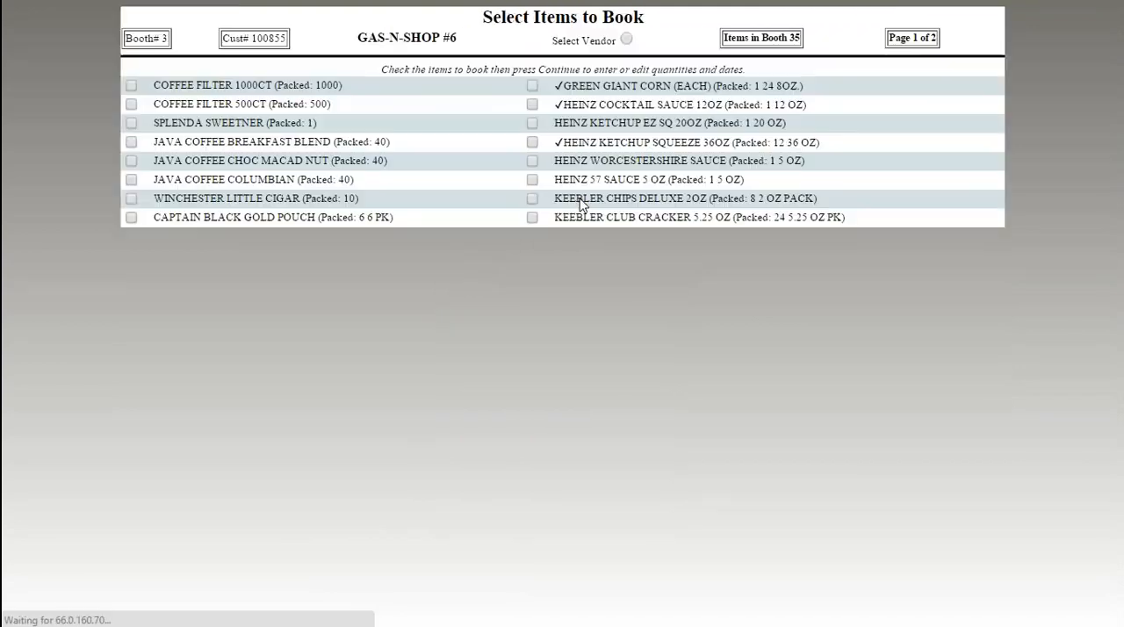
{"action": "left_click_drag", "start_coordinate": [652, 199], "coordinate": [764, 201]}
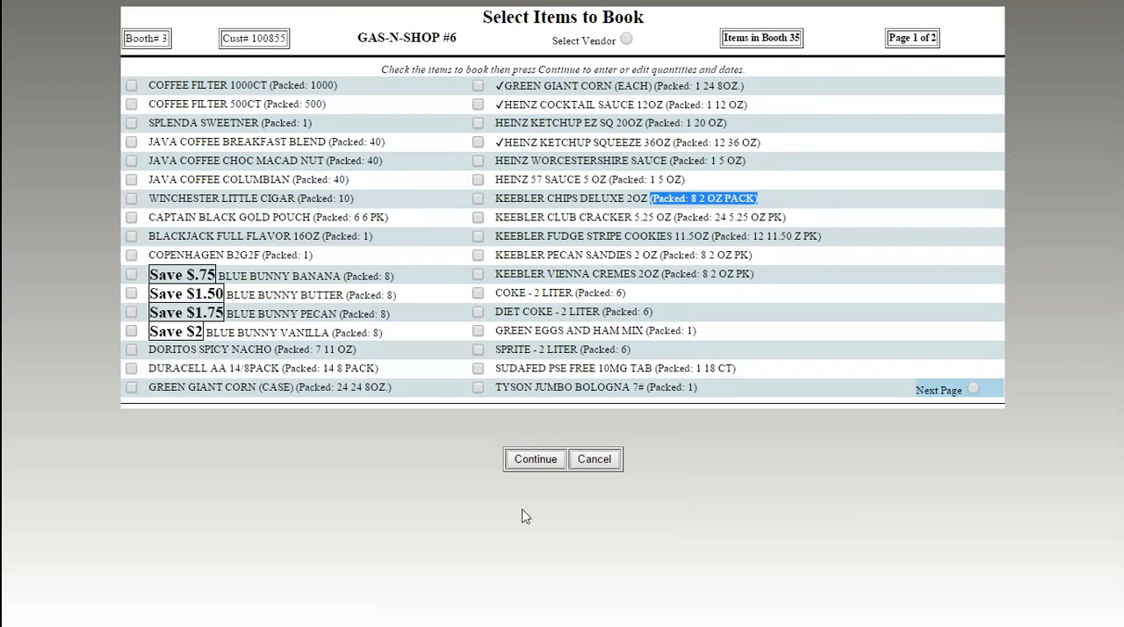
{"action": "left_click", "coordinate": [551, 464]}
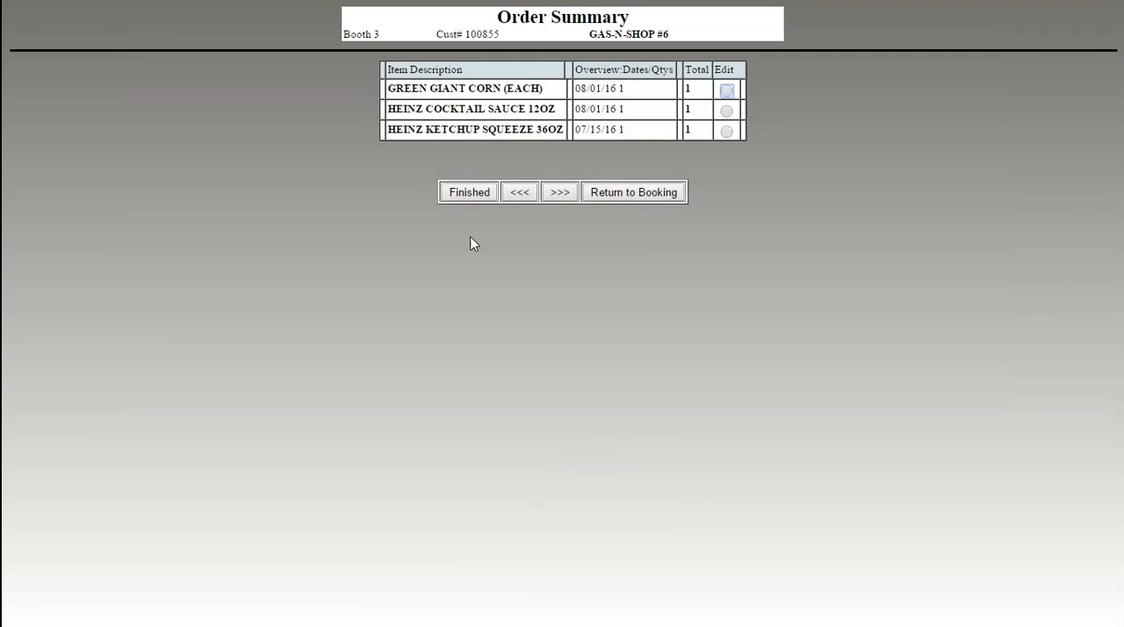
- Finish the Gas-N-Shop #6 order and log off from the booth bookings
{"action": "left_click", "coordinate": [471, 194]}
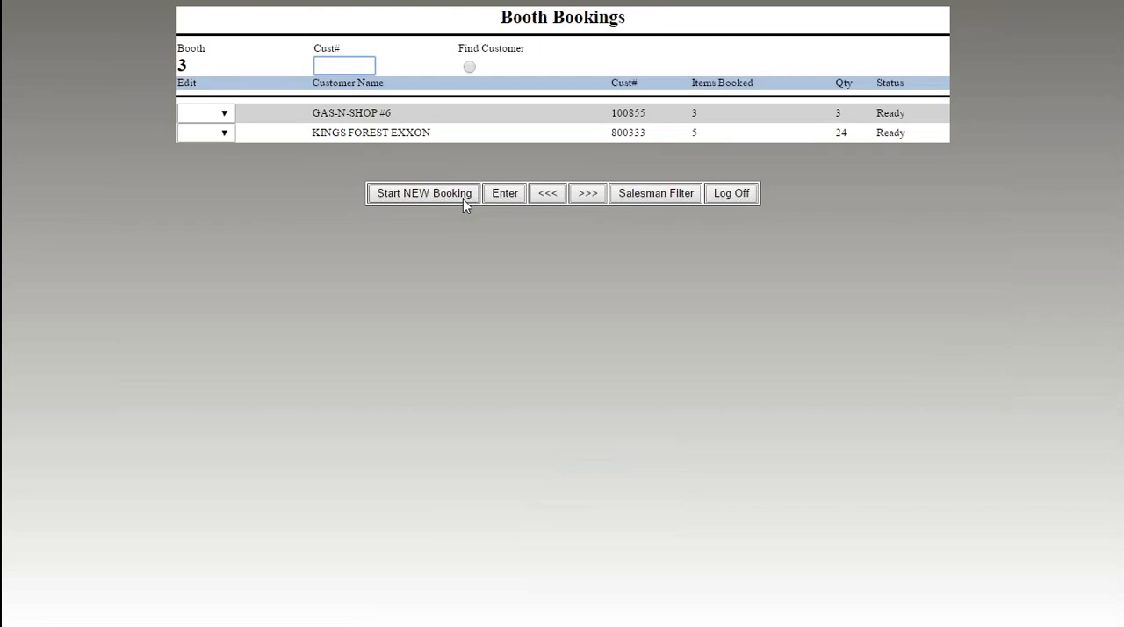
{"action": "left_click", "coordinate": [734, 195]}
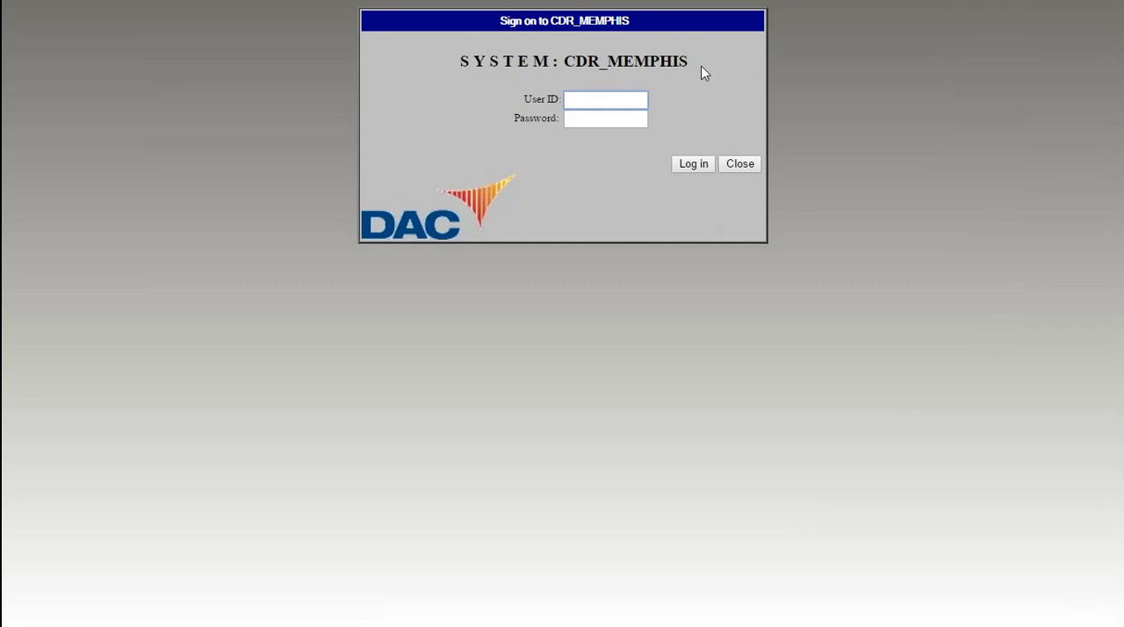
{"action": "left_click", "coordinate": [686, 24]}
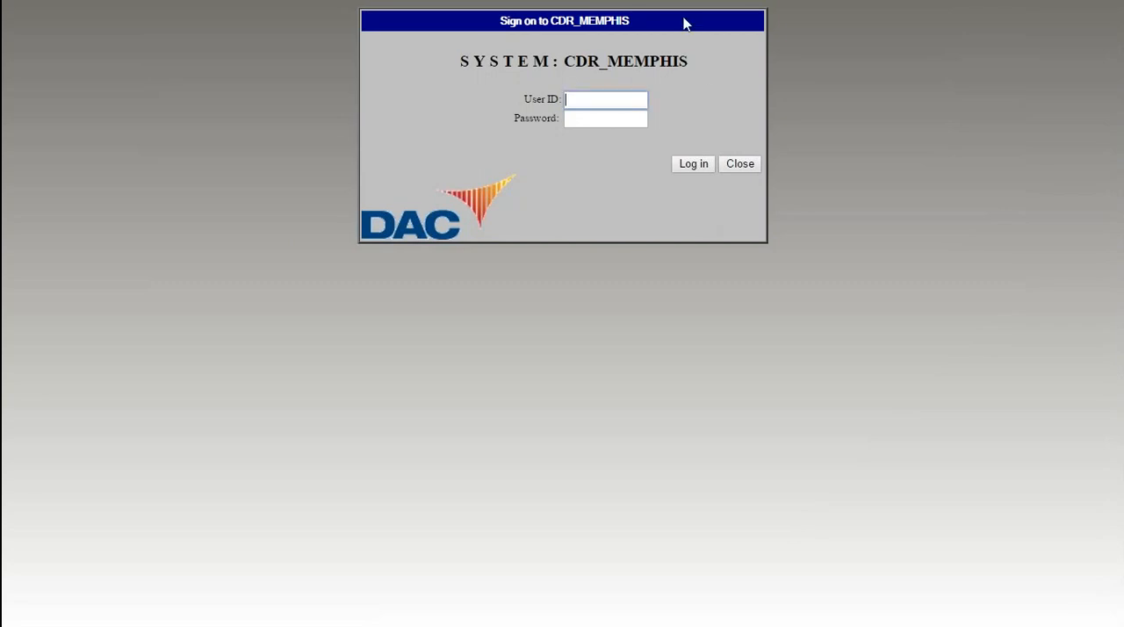